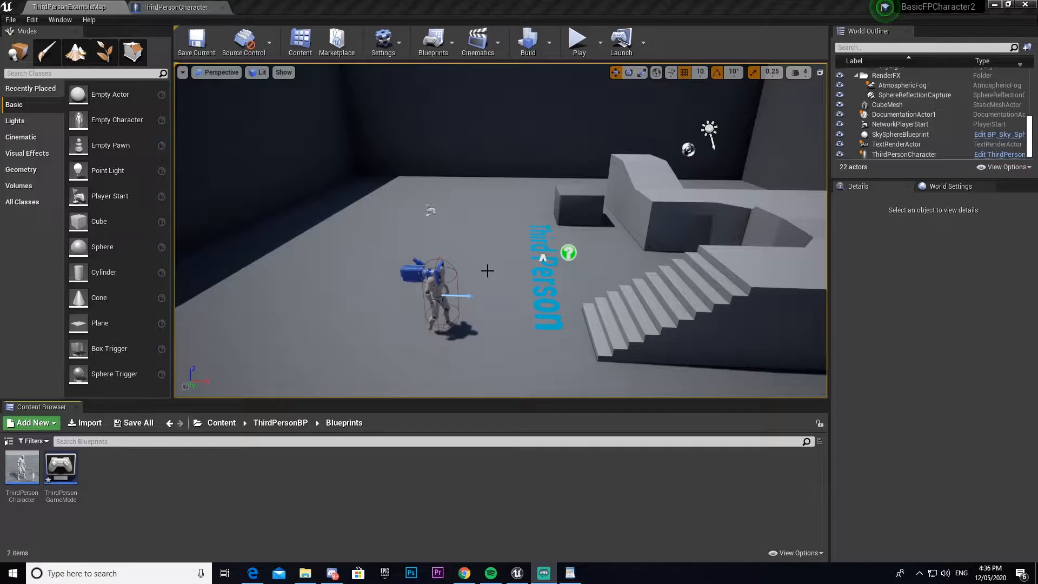
{"action": "right_click_drag", "start_coordinate": [526, 250], "coordinate": [412, 308]}
{"action": "key", "text": "w"}
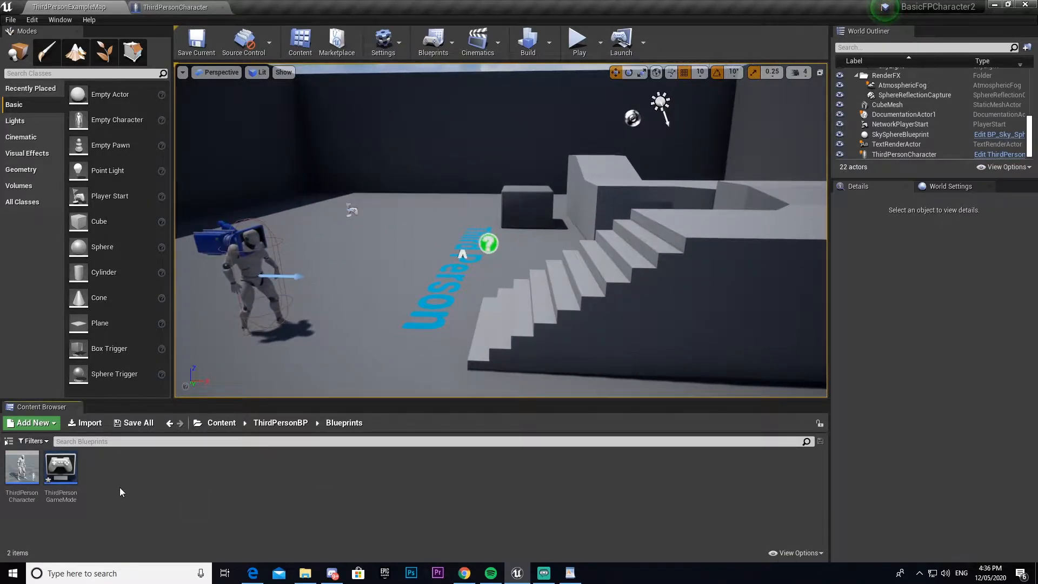
Go up to the top-level Content folder and reopen the Blueprints folder inside ThirdPersonBP.
{"action": "right_click", "coordinate": [119, 488]}
{"action": "left_click", "coordinate": [452, 458]}
{"action": "left_click", "coordinate": [282, 427]}
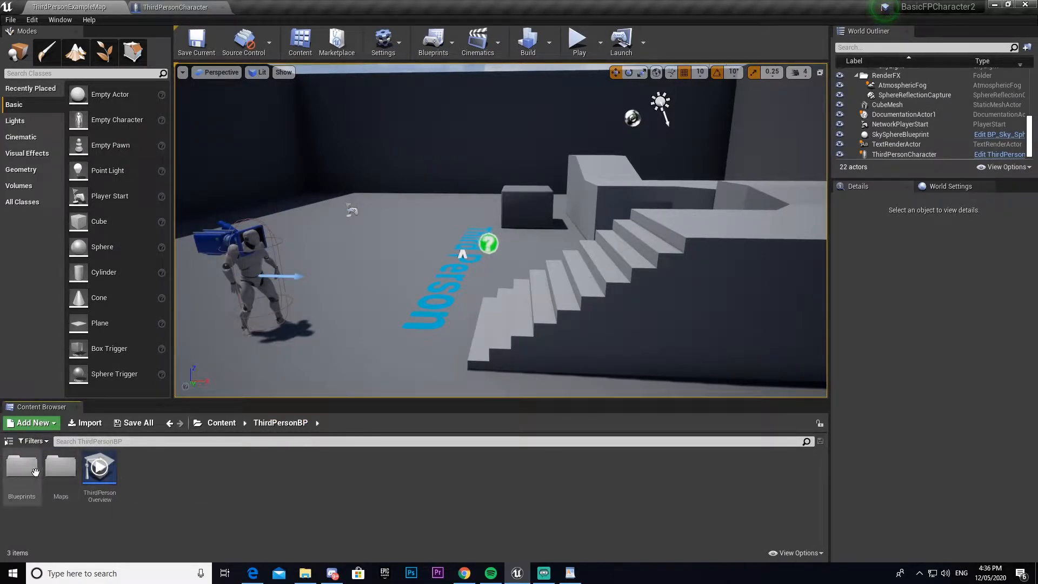
{"action": "left_click", "coordinate": [222, 422]}
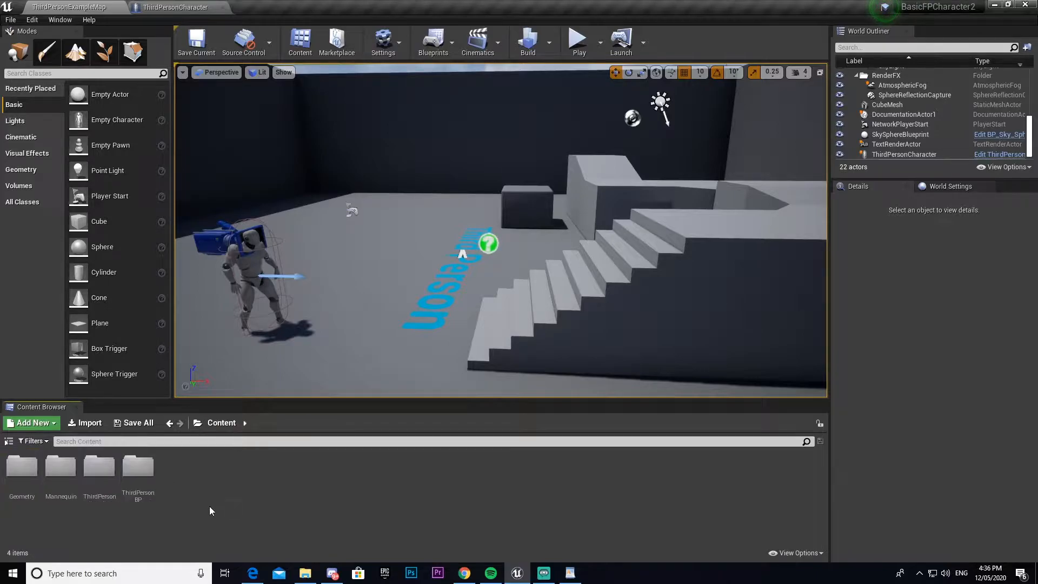
{"action": "double_click", "coordinate": [138, 465]}
{"action": "double_click", "coordinate": [21, 466]}
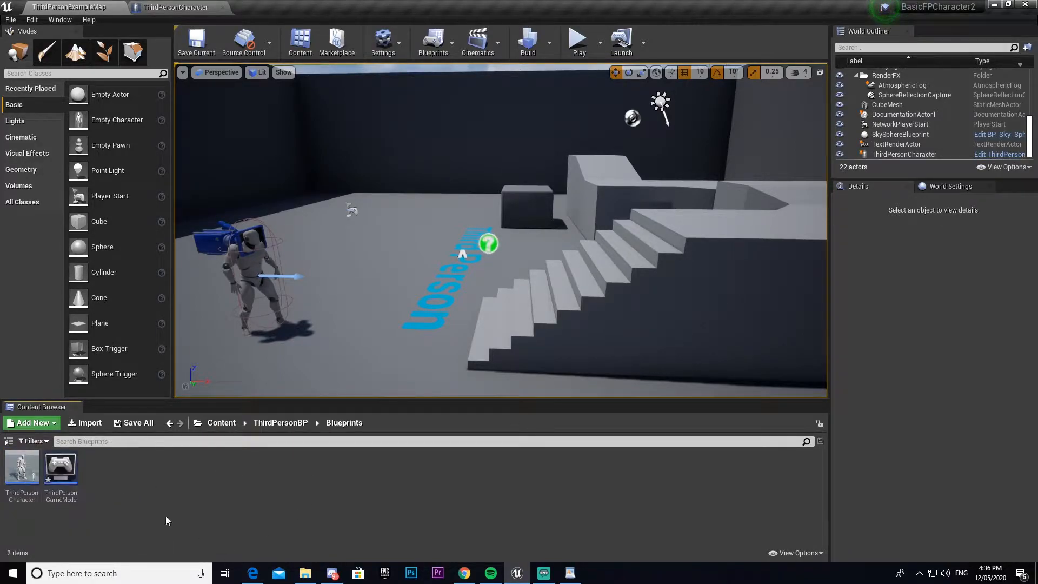
{"action": "right_click", "coordinate": [141, 489]}
{"action": "mouse_move", "coordinate": [238, 484]}
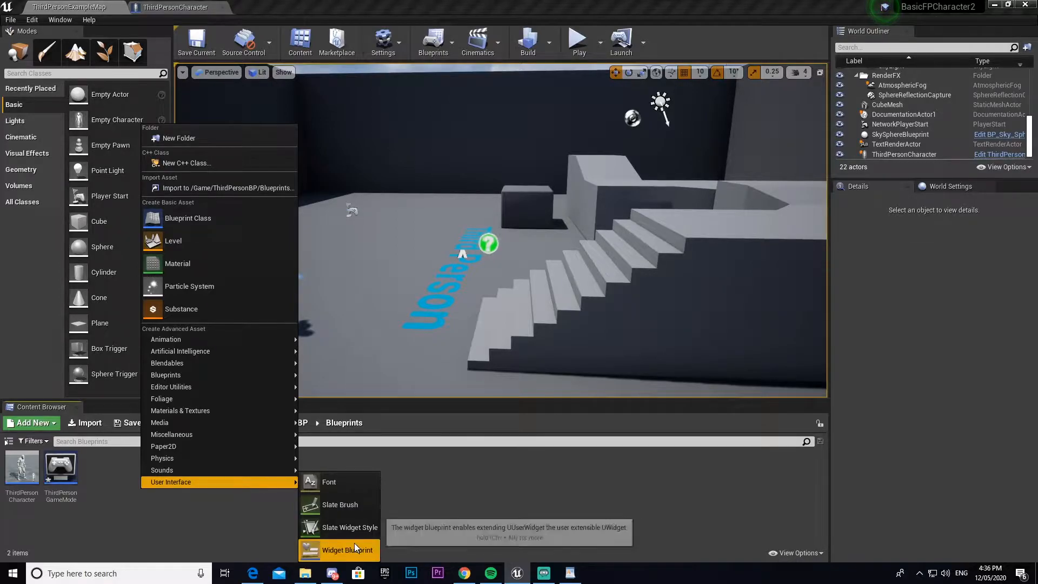
{"action": "left_click", "coordinate": [145, 490]}
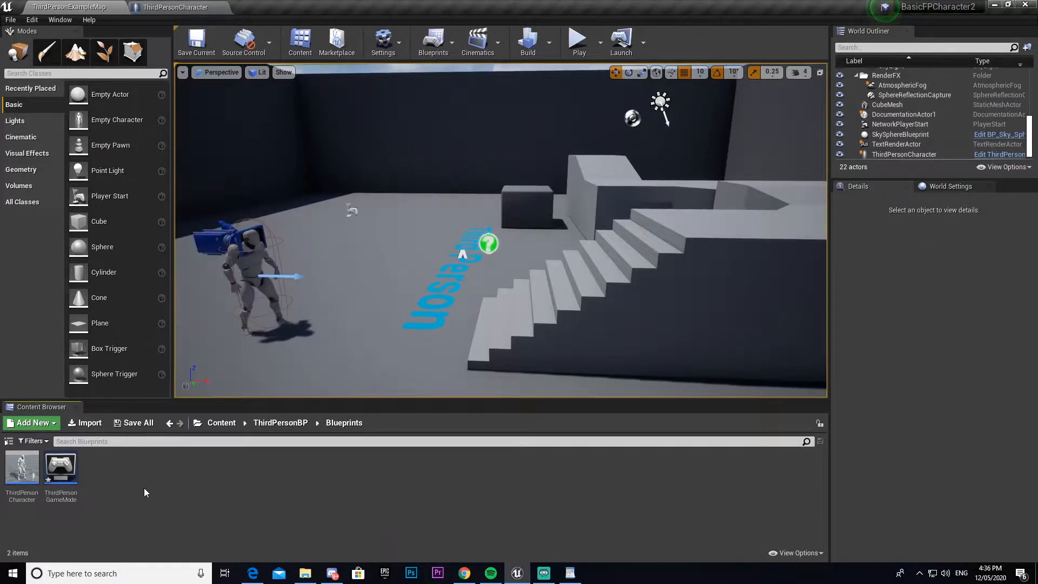
Create a Widget Blueprint named UI_Crosshair in the Blueprints folder.
{"action": "right_click", "coordinate": [148, 480]}
{"action": "mouse_move", "coordinate": [194, 474]}
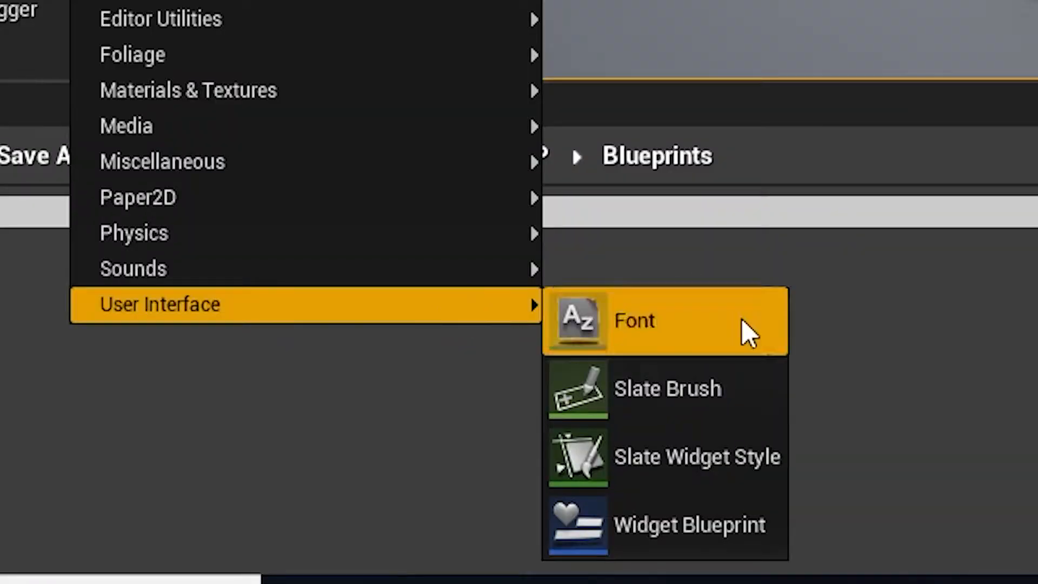
{"action": "left_click", "coordinate": [724, 527]}
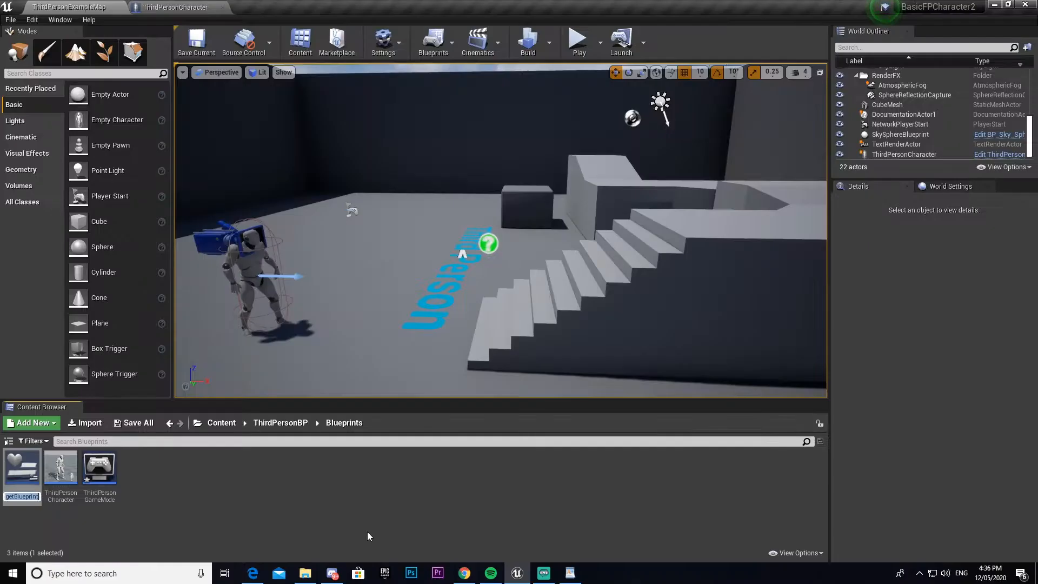
{"action": "type", "text": "U"}
{"action": "type", "text": "I_Crosshair"}
{"action": "key", "text": "Return"}
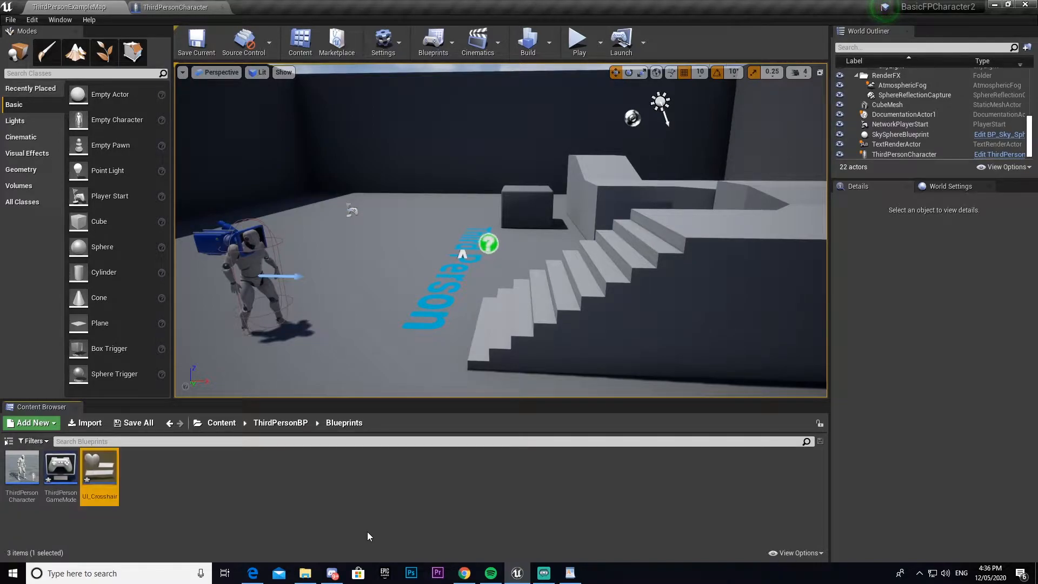
{"action": "left_click", "coordinate": [199, 507]}
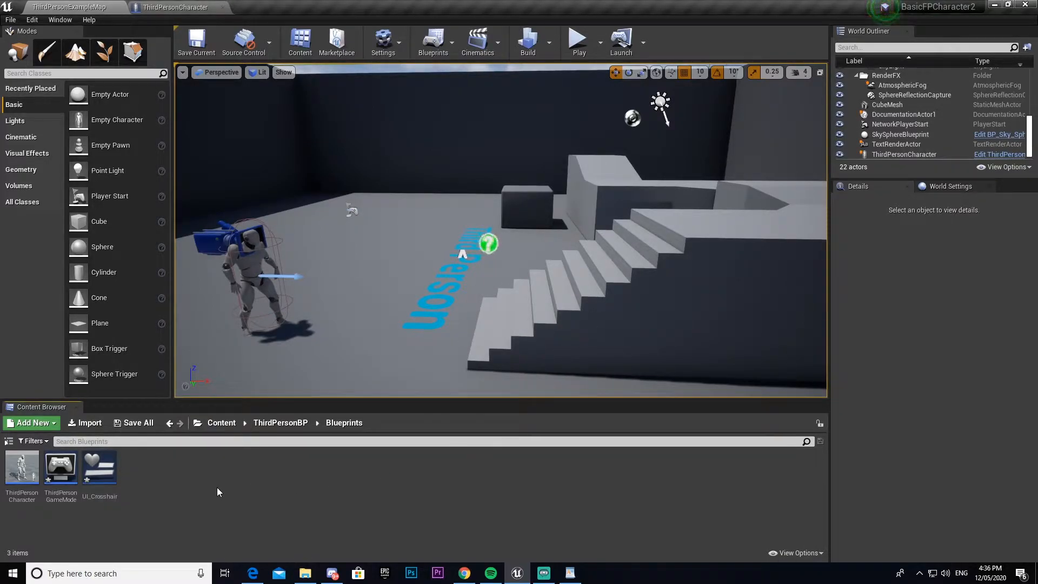
Open the UI_Crosshair widget blueprint and enlarge the Palette and Hierarchy areas for a better overview.
{"action": "left_click", "coordinate": [106, 474]}
{"action": "double_click", "coordinate": [105, 475]}
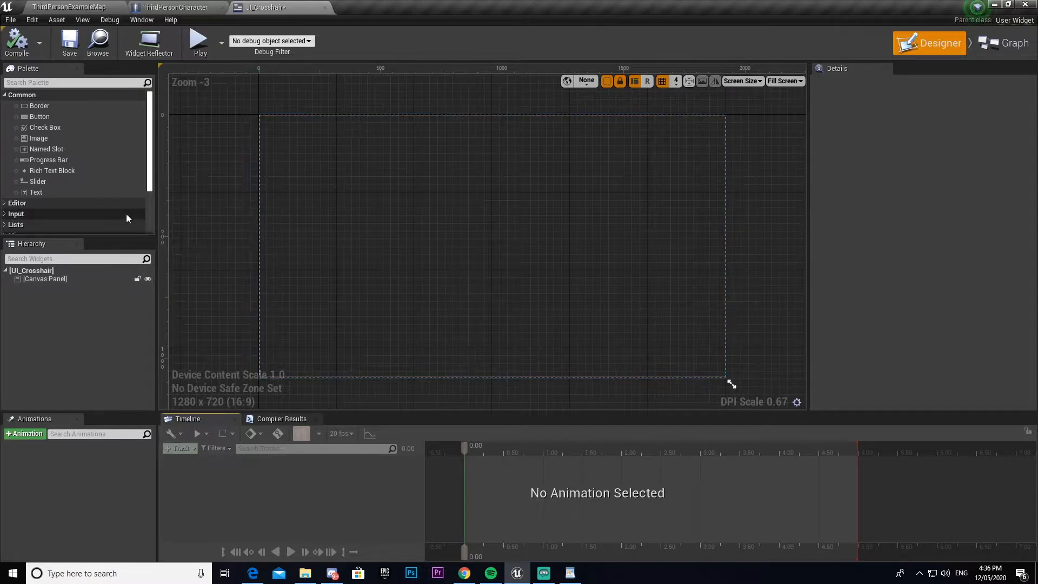
{"action": "left_click_drag", "start_coordinate": [104, 235], "coordinate": [104, 316]}
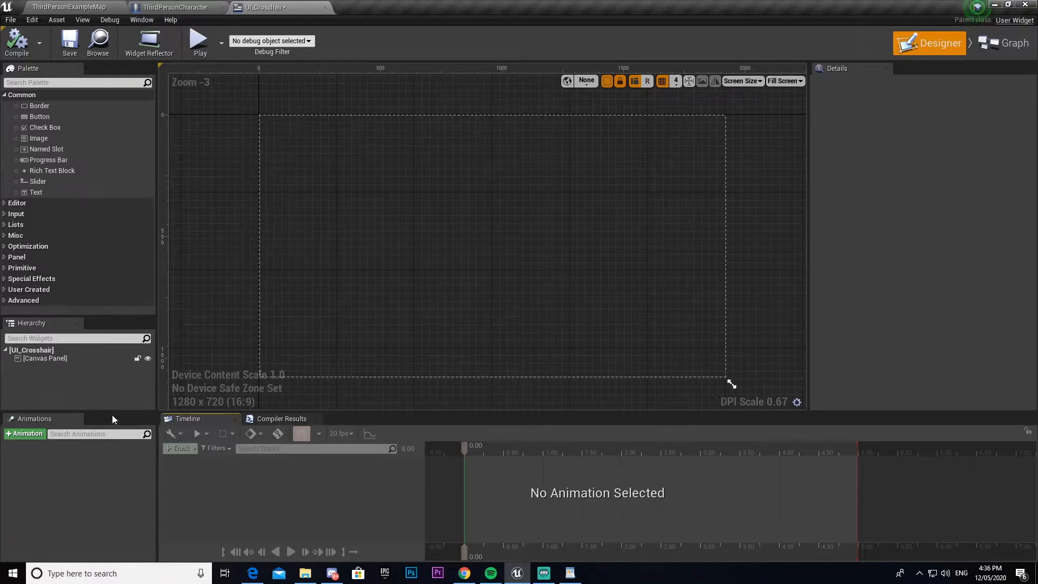
{"action": "left_click_drag", "start_coordinate": [112, 413], "coordinate": [113, 432]}
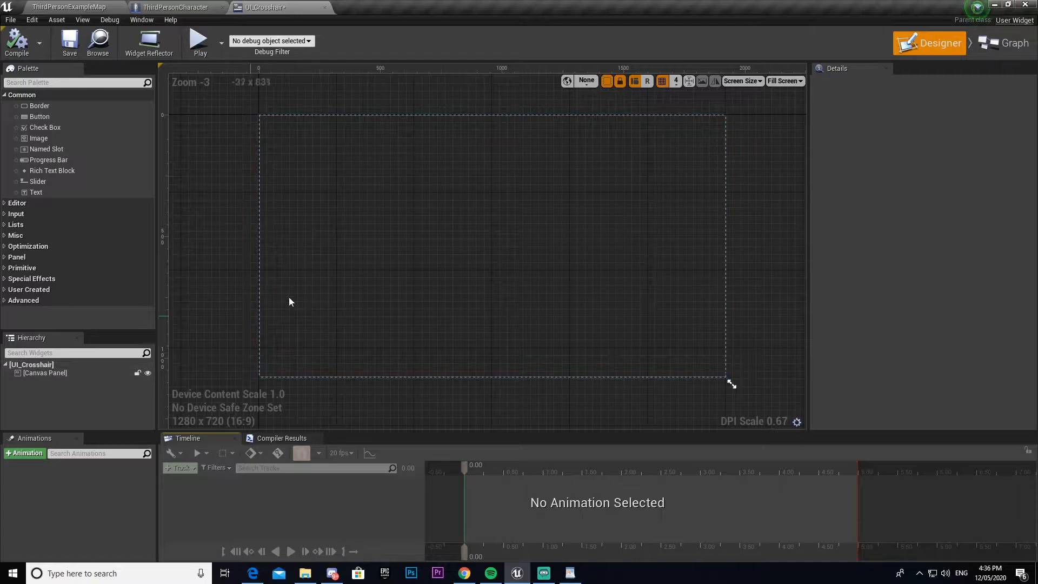
Examine the Canvas Panel and the widget types in the palette's Common, Editor, Input, Lists, Misc and Optimization categories.
{"action": "left_click", "coordinate": [61, 373]}
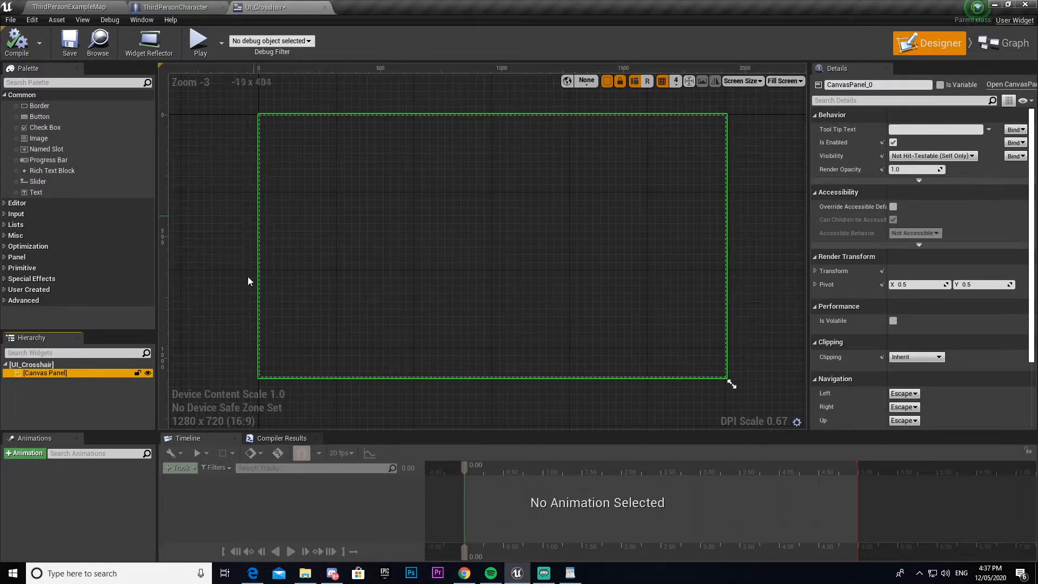
{"action": "left_click", "coordinate": [54, 106]}
{"action": "left_click", "coordinate": [60, 116]}
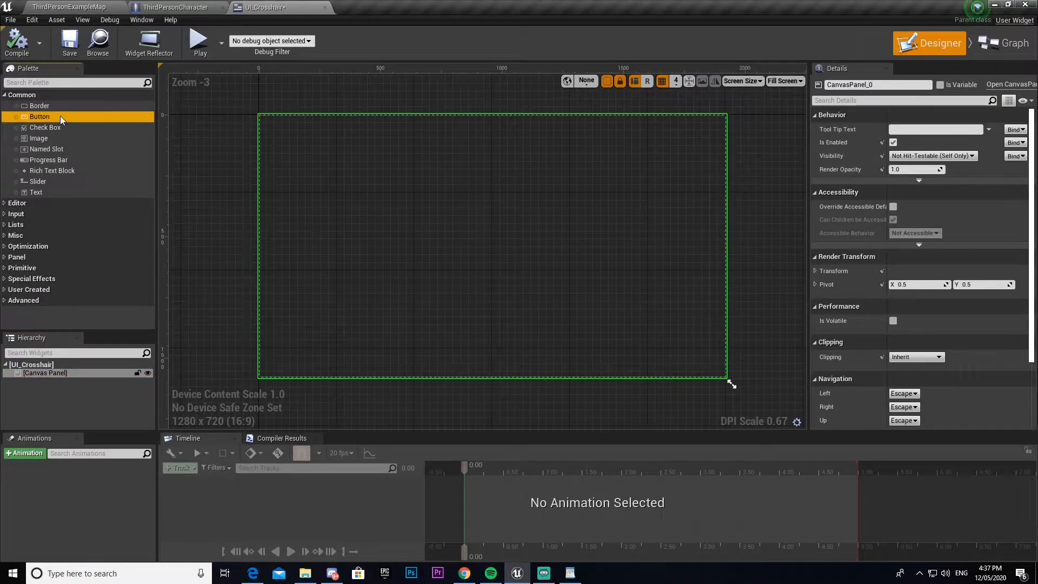
{"action": "left_click", "coordinate": [79, 140]}
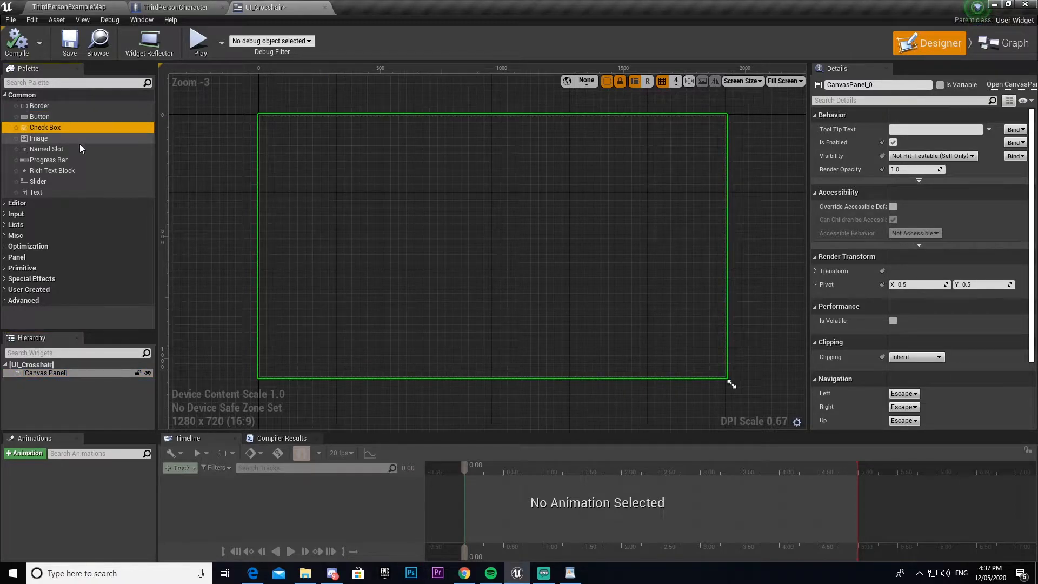
{"action": "left_click", "coordinate": [87, 149]}
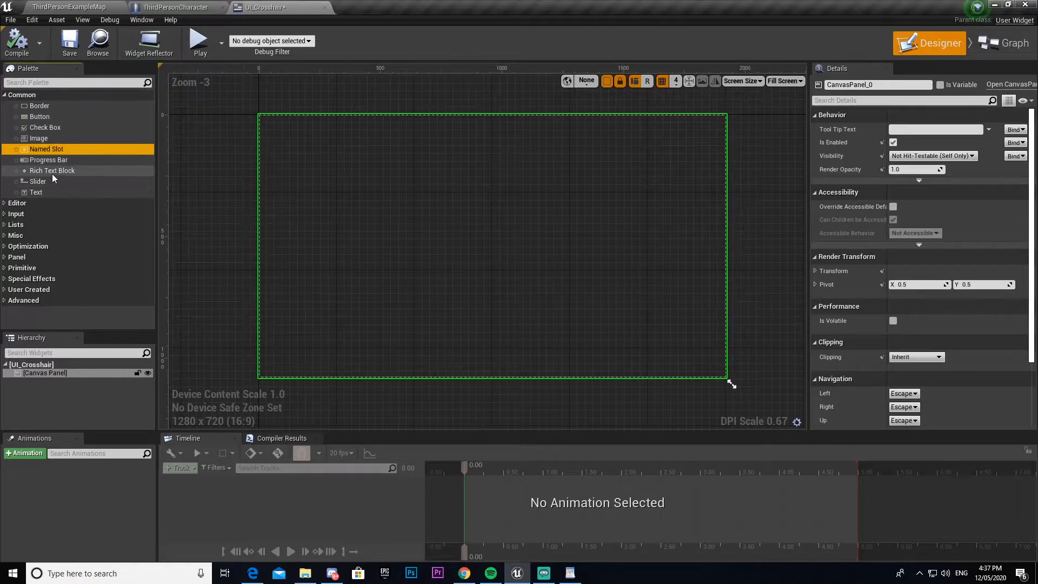
{"action": "left_click", "coordinate": [5, 213]}
{"action": "left_click", "coordinate": [4, 213]}
{"action": "left_click", "coordinate": [5, 225]}
{"action": "left_click", "coordinate": [5, 225]}
{"action": "left_click", "coordinate": [4, 236]}
{"action": "left_click", "coordinate": [4, 236]}
{"action": "left_click", "coordinate": [4, 247]}
{"action": "left_click", "coordinate": [4, 247]}
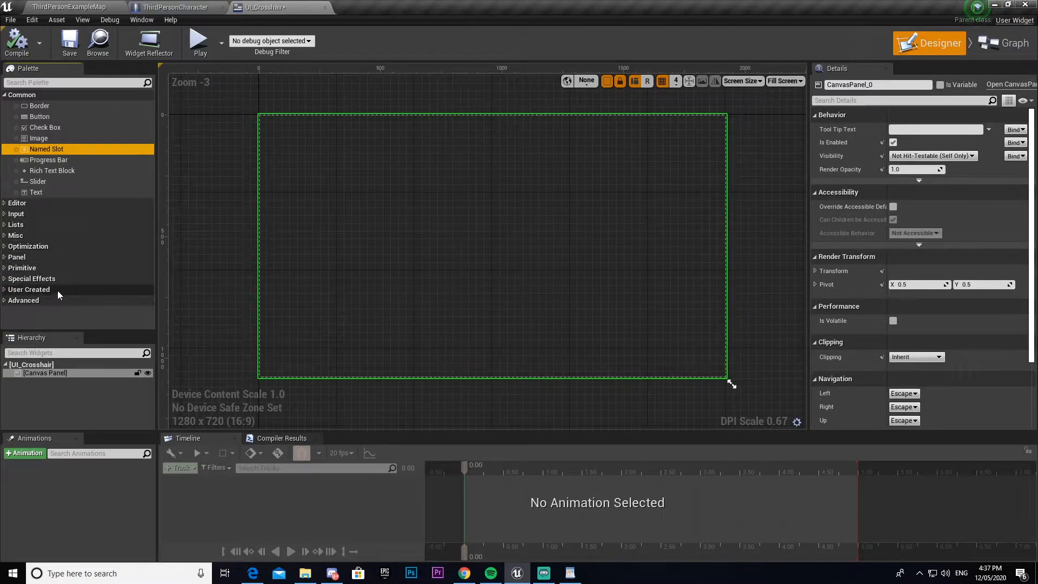
{"action": "left_click", "coordinate": [5, 204]}
{"action": "left_click", "coordinate": [4, 203]}
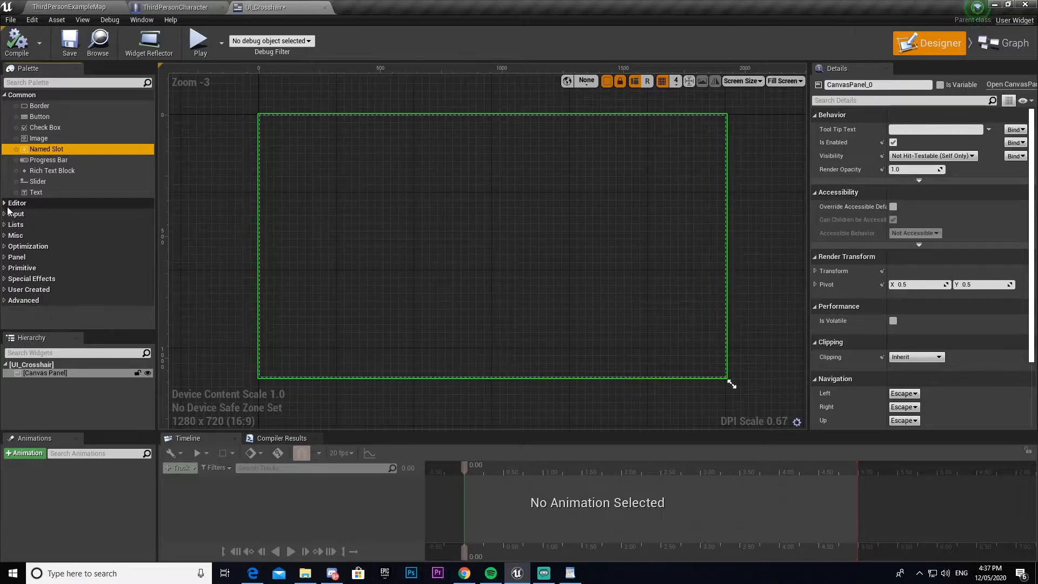
{"action": "left_click", "coordinate": [5, 214]}
{"action": "left_click", "coordinate": [5, 215]}
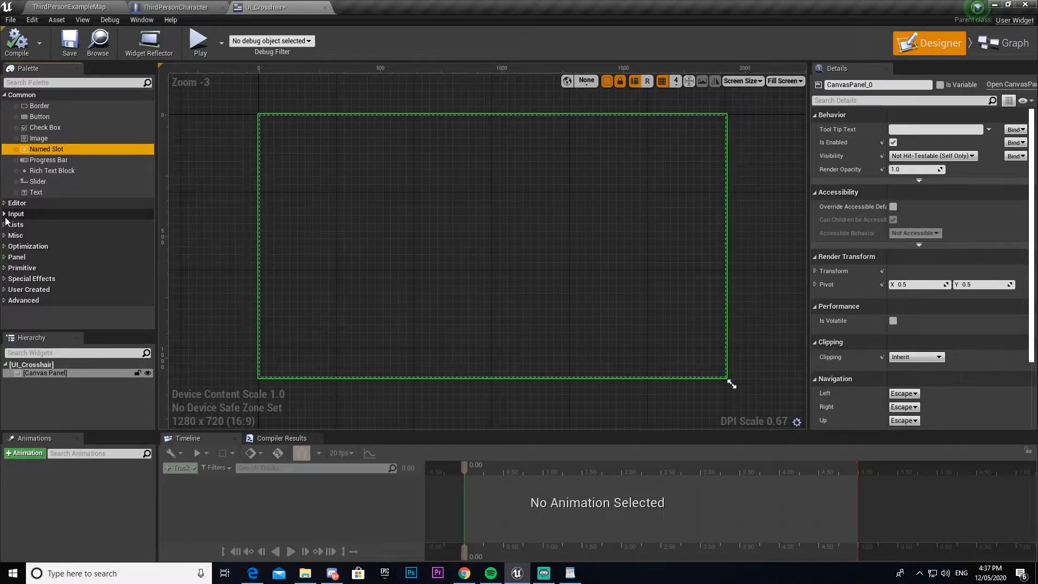
Add an Image widget as a child of the Canvas Panel and select it.
{"action": "left_click", "coordinate": [39, 139]}
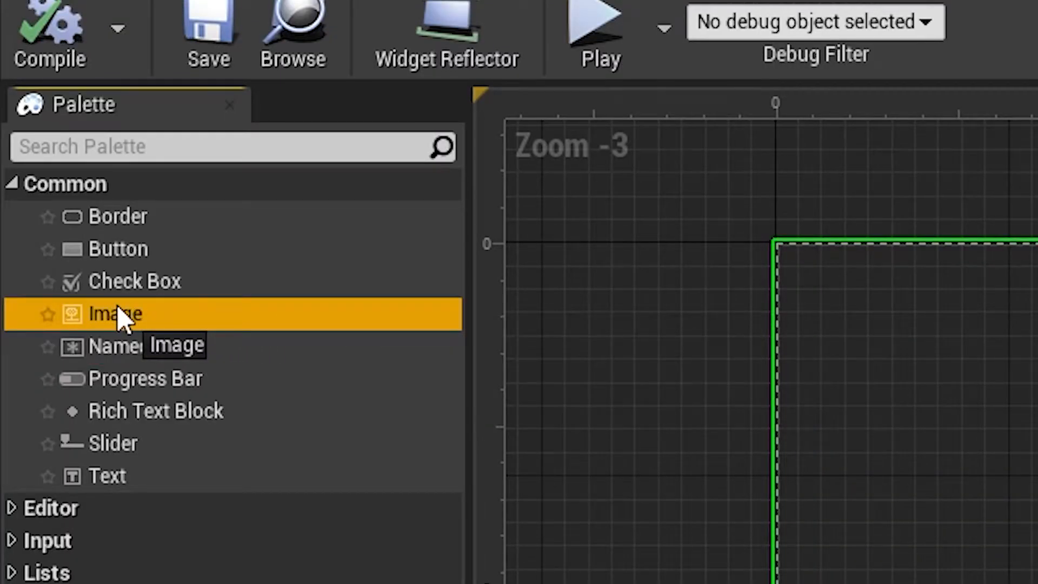
{"action": "left_click_drag", "start_coordinate": [118, 313], "coordinate": [98, 254]}
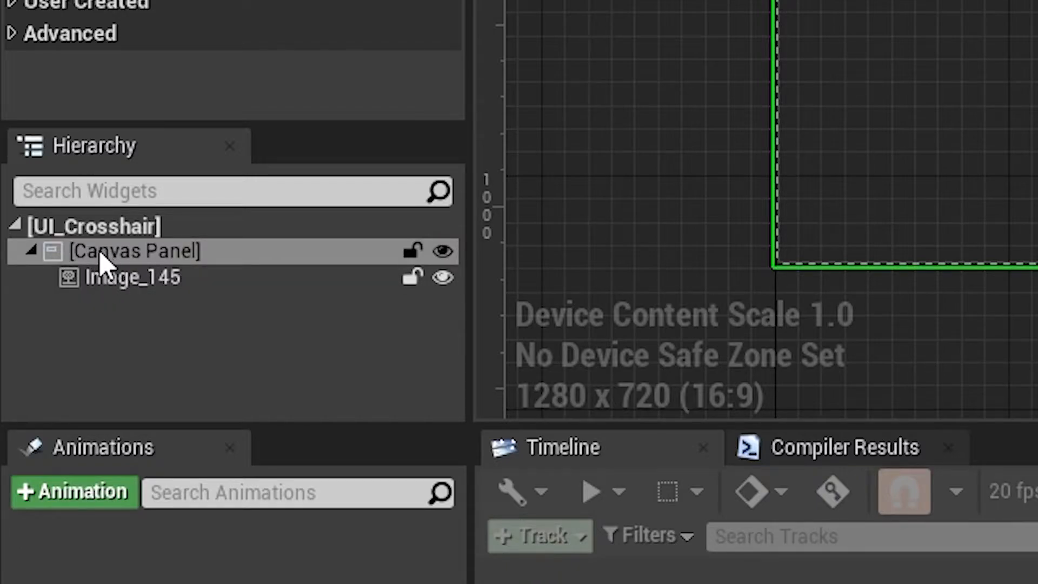
{"action": "left_click", "coordinate": [31, 251]}
{"action": "left_click", "coordinate": [31, 250]}
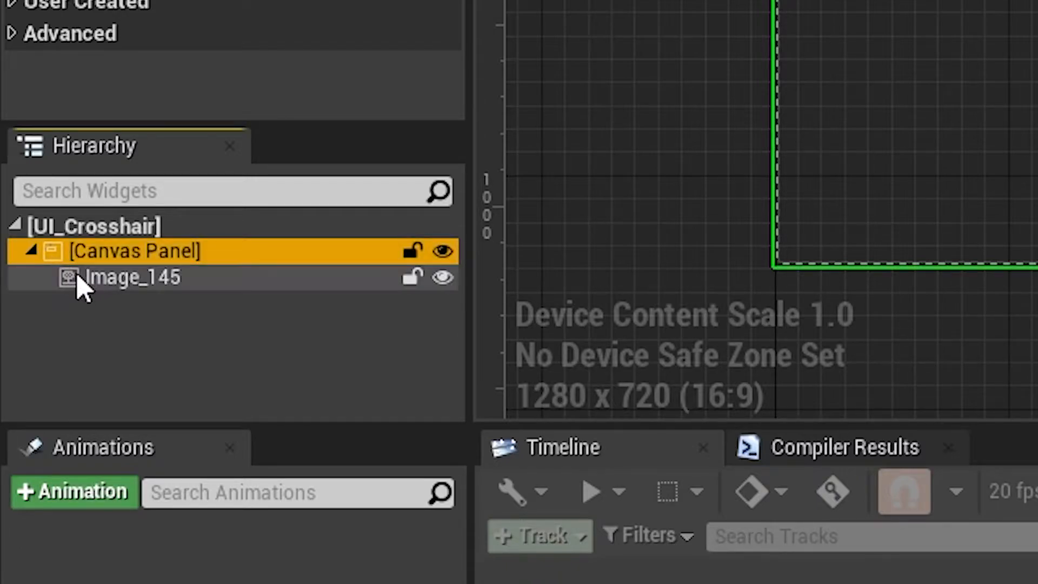
{"action": "left_click", "coordinate": [162, 279]}
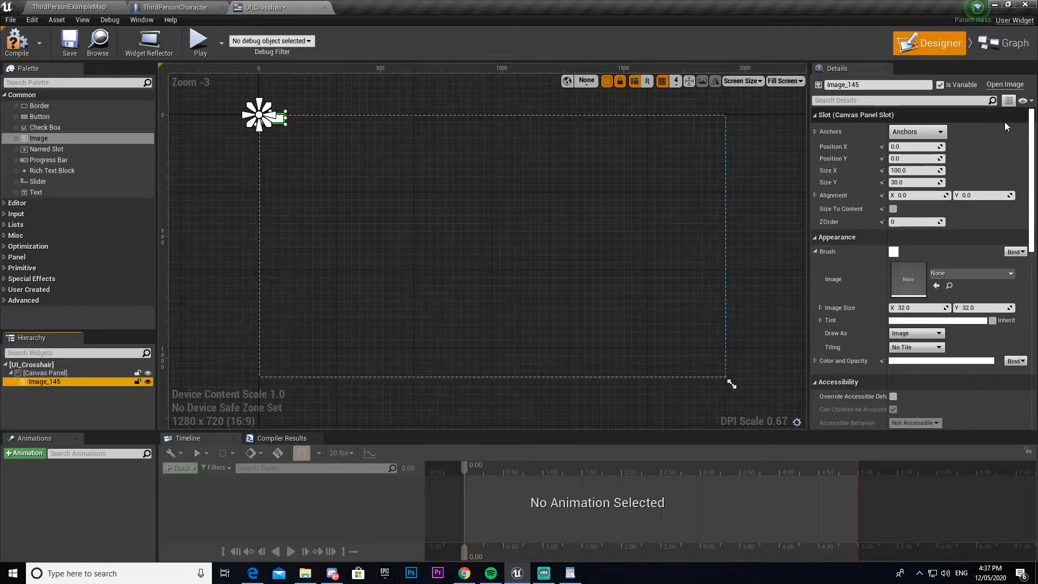
Anchor the Image widget to the centre of the canvas and reset its X and Y positions to 0.
{"action": "left_click", "coordinate": [917, 131]}
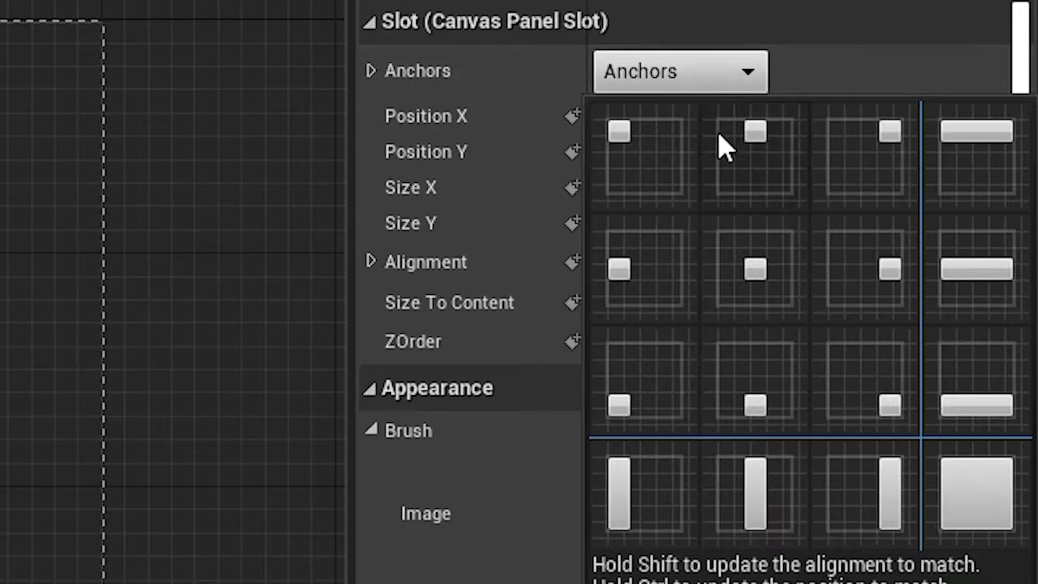
{"action": "left_click", "coordinate": [761, 279]}
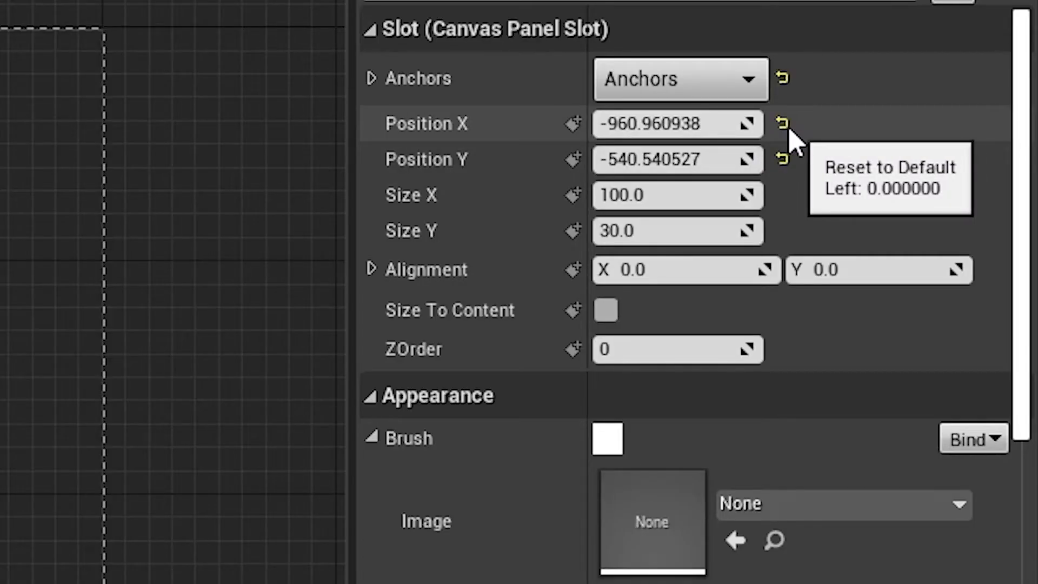
{"action": "left_click", "coordinate": [783, 126]}
{"action": "left_click", "coordinate": [783, 160]}
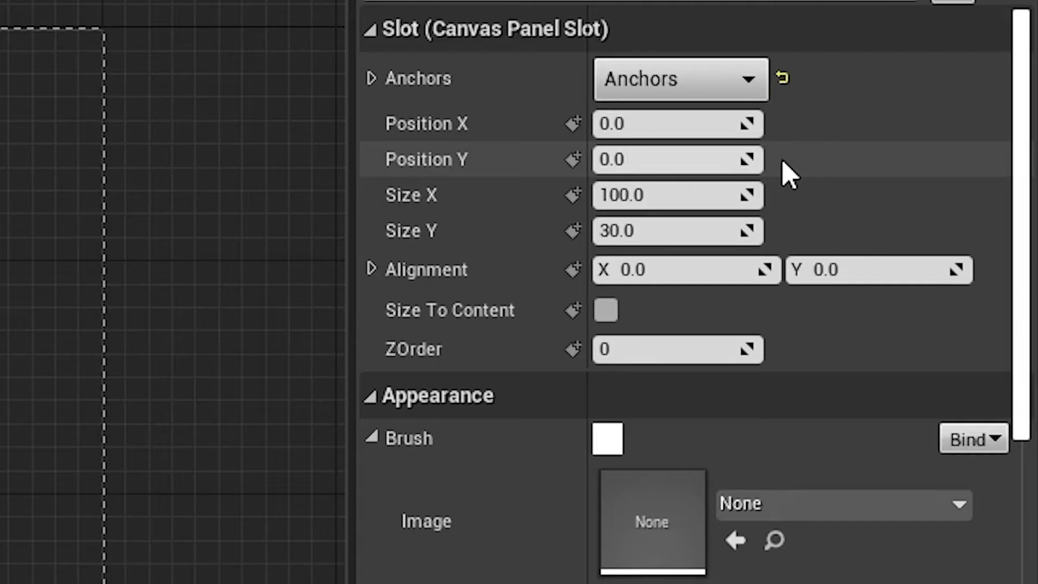
{"action": "left_click", "coordinate": [741, 514]}
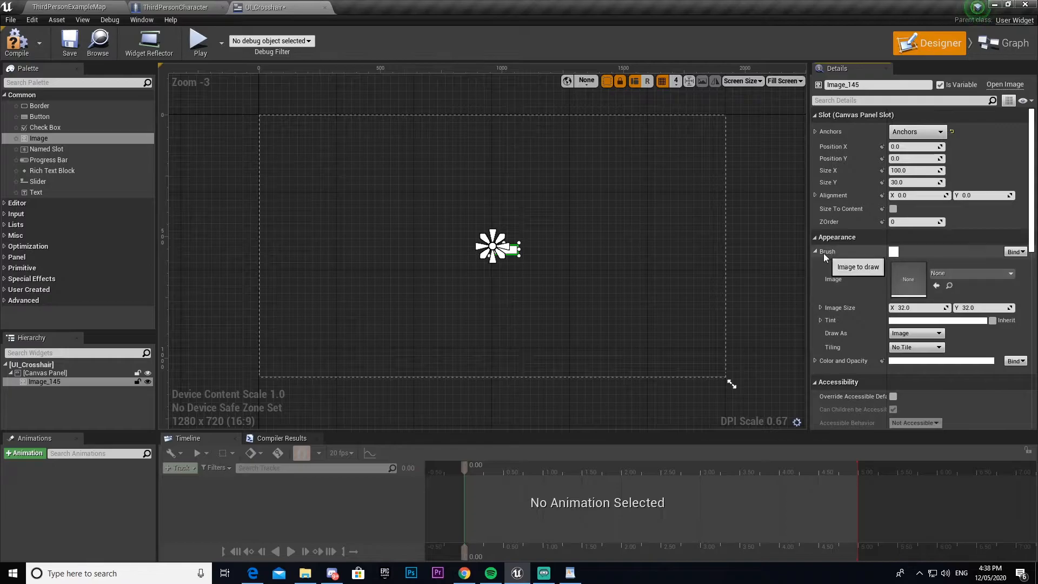
Import the red-crosshair-png-8_2_0 image from File Explorer into the project's Blueprints folder.
{"action": "left_click", "coordinate": [81, 7]}
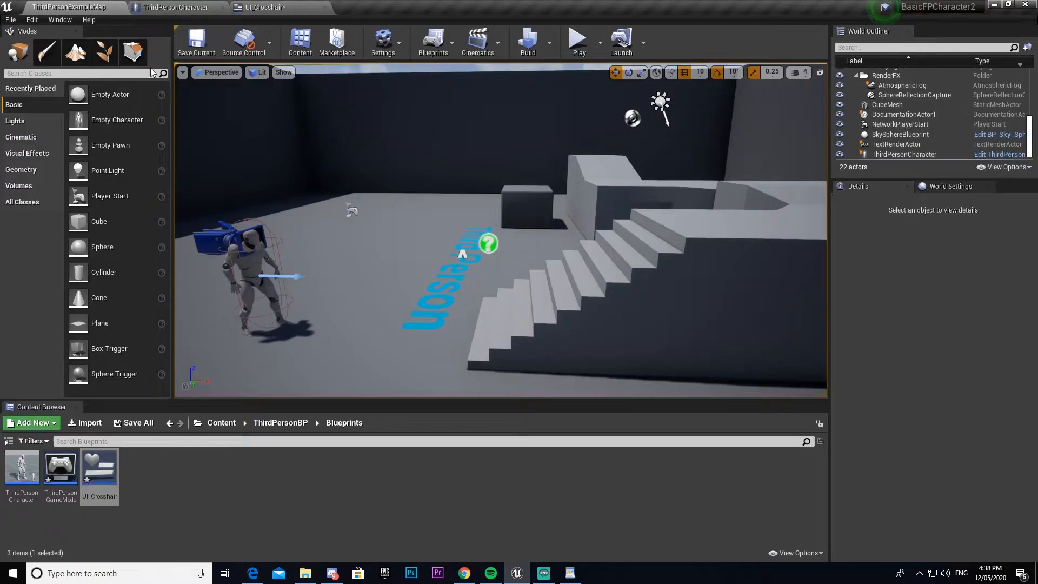
{"action": "mouse_move", "coordinate": [305, 574]}
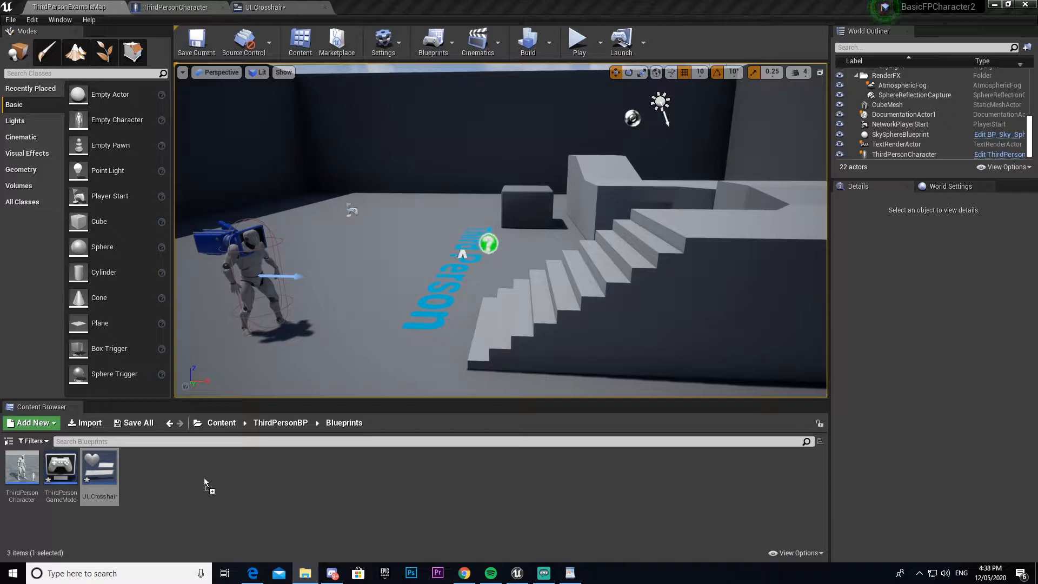
{"action": "left_click_drag", "start_coordinate": [204, 478], "coordinate": [204, 478]}
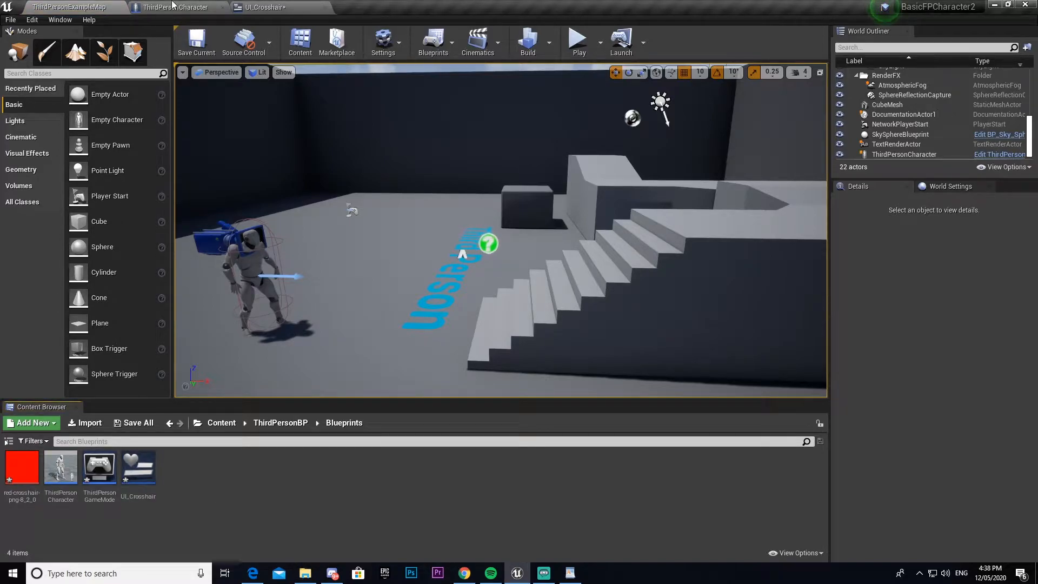
Set the Image widget's brush image in UI_Crosshair to the red-crosshair-png-8_2_0 texture.
{"action": "left_click", "coordinate": [264, 7]}
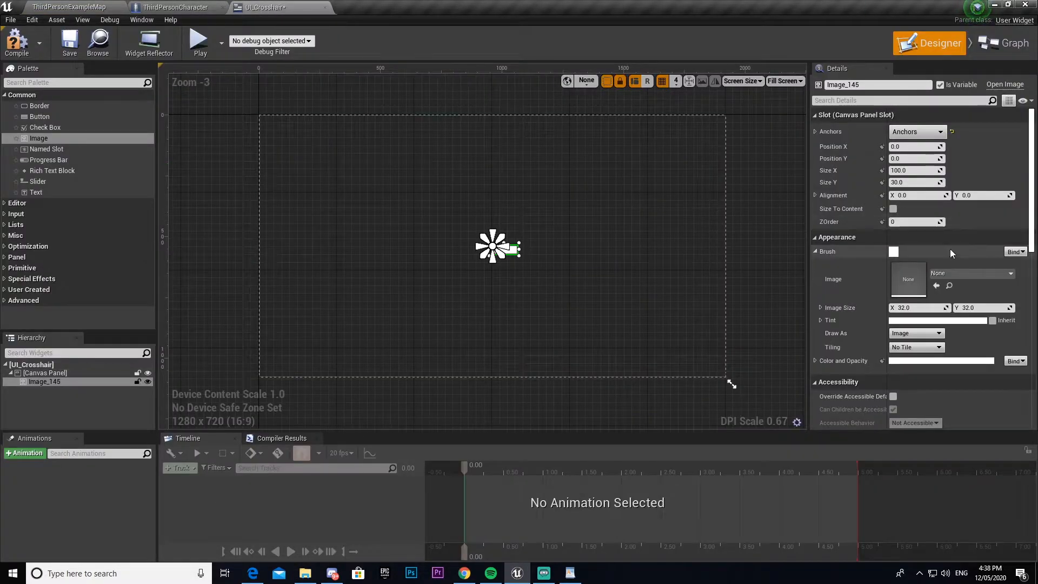
{"action": "left_click", "coordinate": [815, 252]}
{"action": "left_click", "coordinate": [814, 251]}
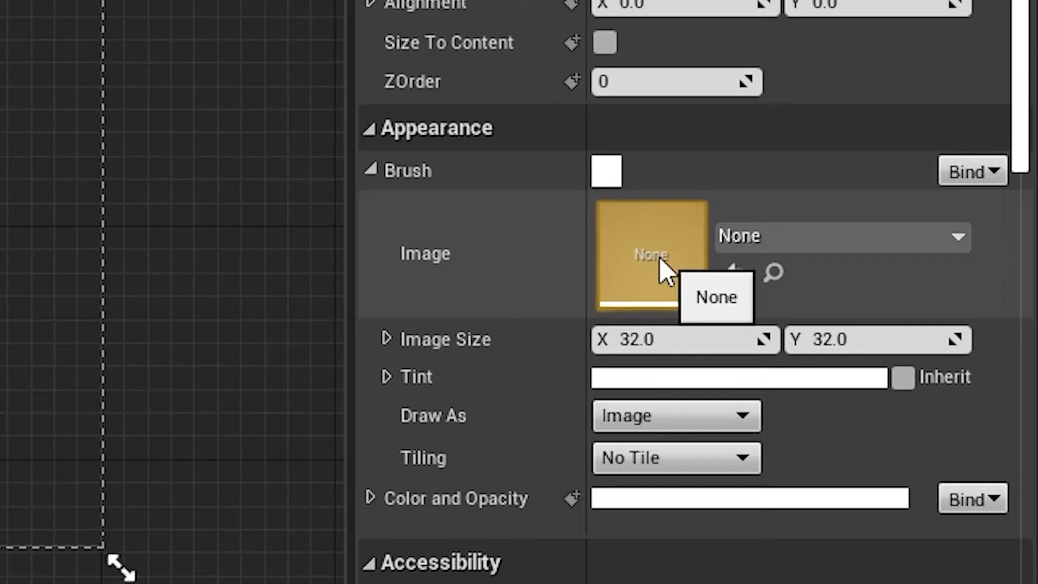
{"action": "left_click", "coordinate": [751, 236]}
{"action": "left_click", "coordinate": [838, 240]}
{"action": "left_click", "coordinate": [805, 241]}
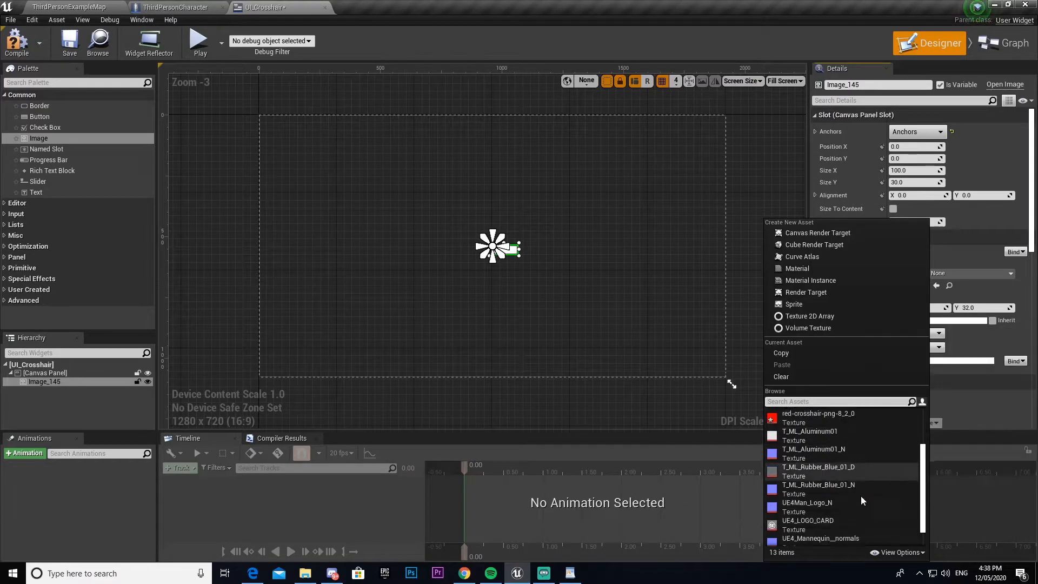
{"action": "scroll", "coordinate": [848, 478], "scroll_direction": "up", "scroll_amount": 3}
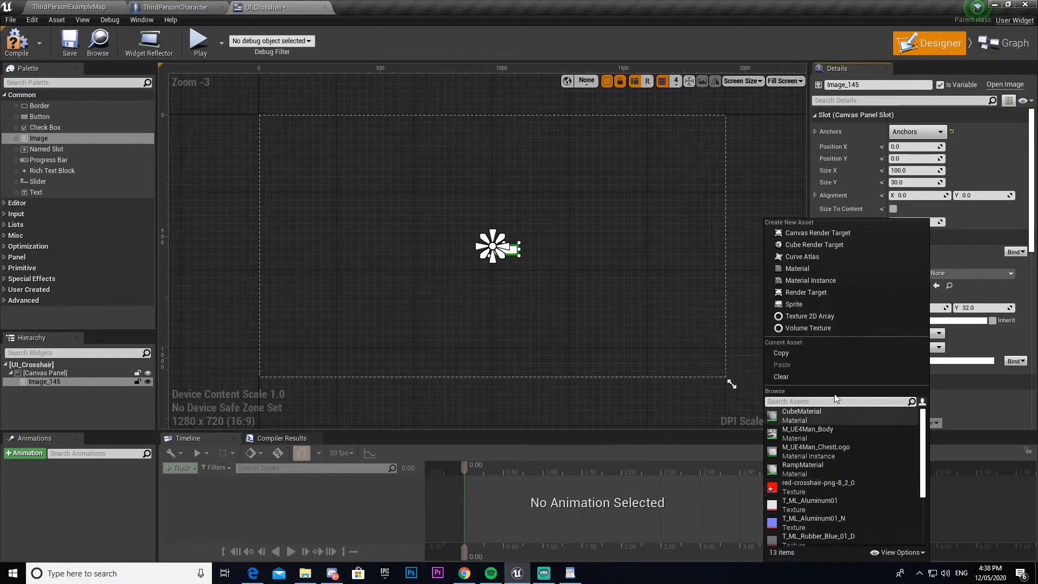
{"action": "left_click", "coordinate": [806, 401]}
{"action": "type", "text": "cross"}
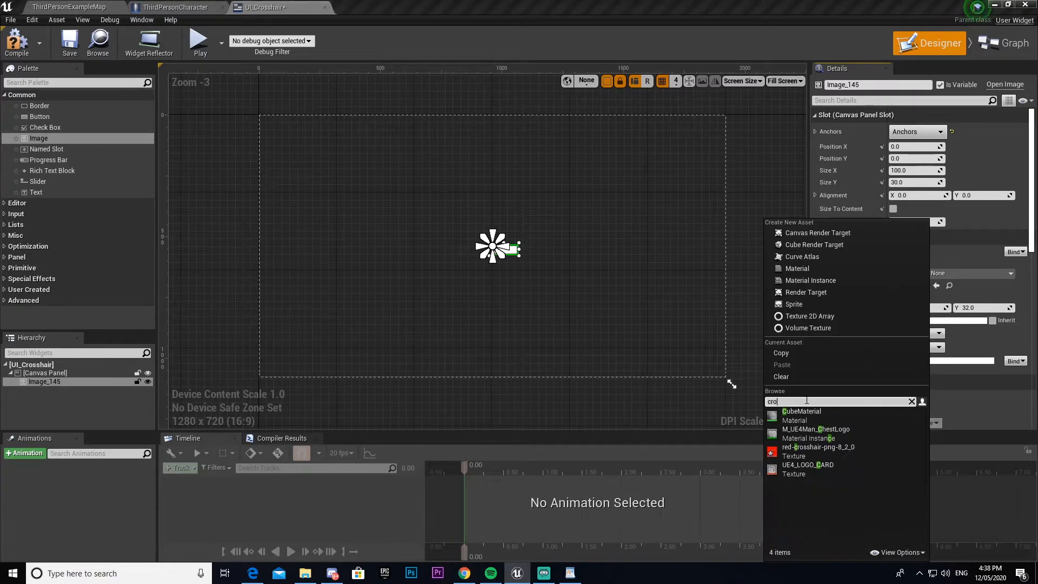
{"action": "left_click", "coordinate": [839, 414]}
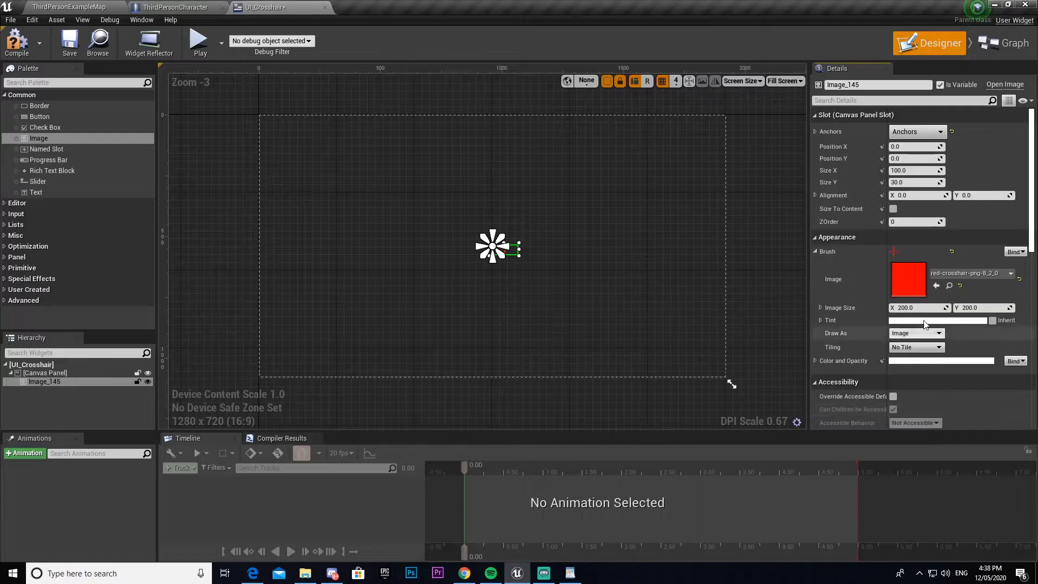
Enable Size To Content for the crosshair Image widget and inspect it on the canvas.
{"action": "scroll", "coordinate": [508, 235], "scroll_direction": "up", "scroll_amount": 14}
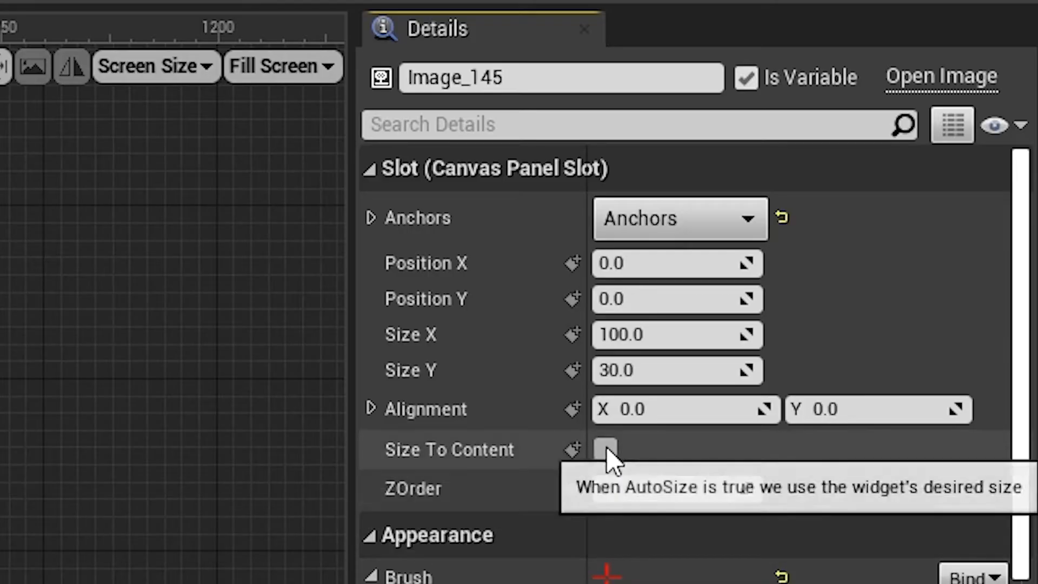
{"action": "left_click", "coordinate": [893, 209]}
{"action": "scroll", "coordinate": [741, 261], "scroll_direction": "down", "scroll_amount": 4}
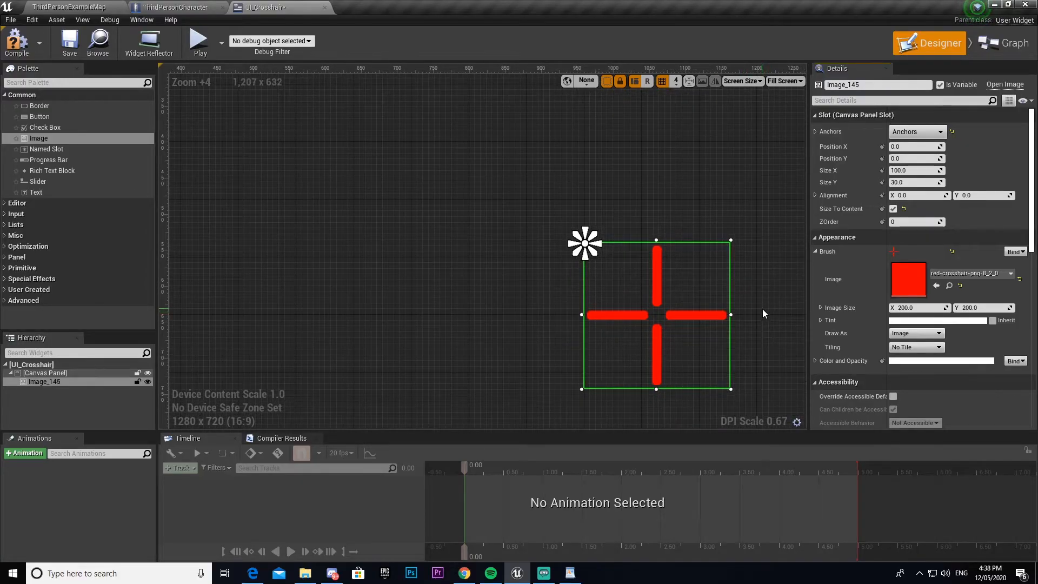
{"action": "right_click_drag", "start_coordinate": [763, 309], "coordinate": [705, 285]}
{"action": "scroll", "coordinate": [703, 296], "scroll_direction": "up", "scroll_amount": 5}
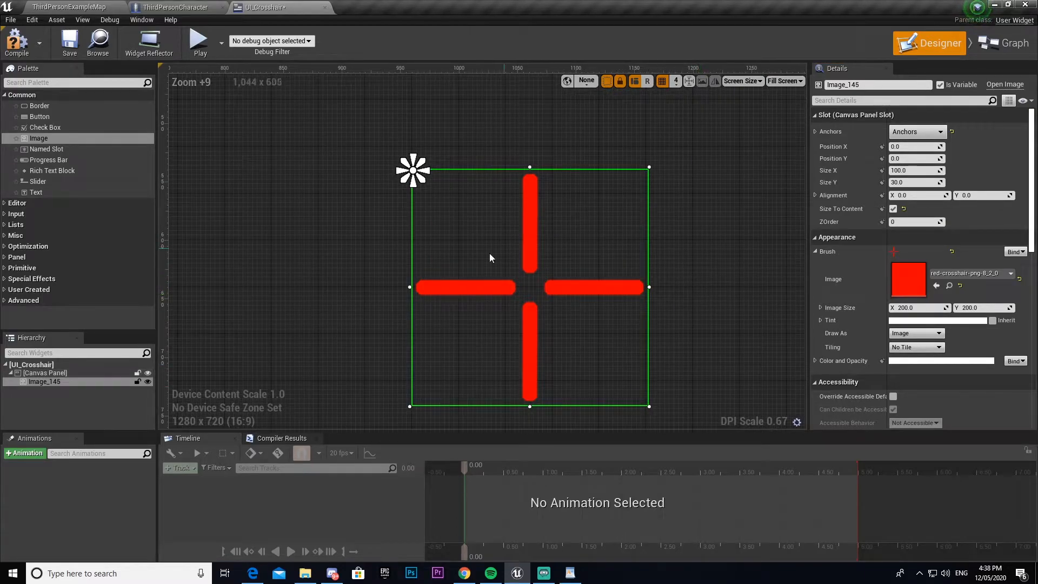
Try to centre the crosshair by moving it over the anchor by hand, and reset its position to 0.
{"action": "scroll", "coordinate": [512, 244], "scroll_direction": "down", "scroll_amount": 12}
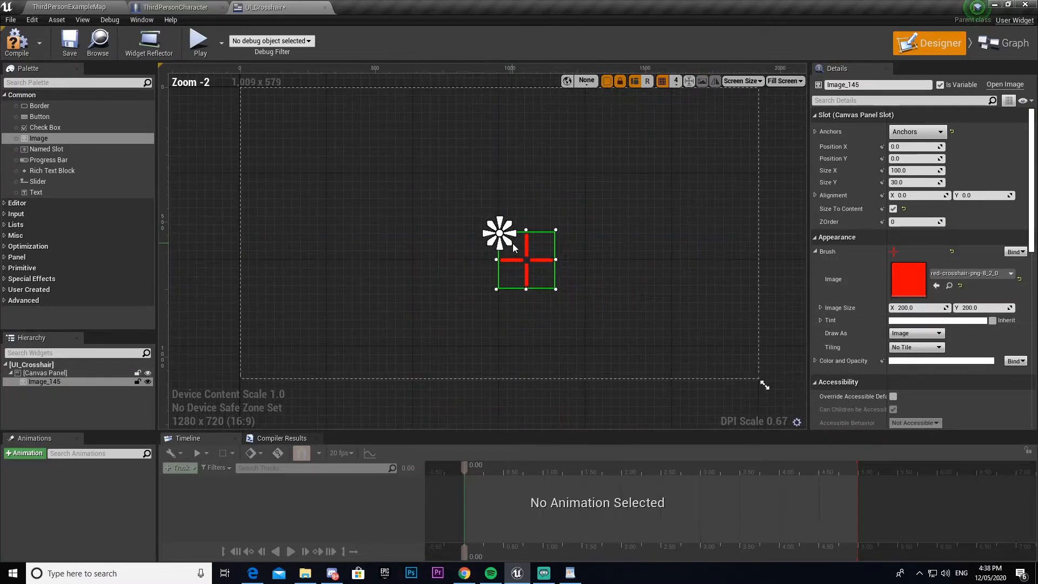
{"action": "left_click_drag", "start_coordinate": [529, 263], "coordinate": [504, 242]}
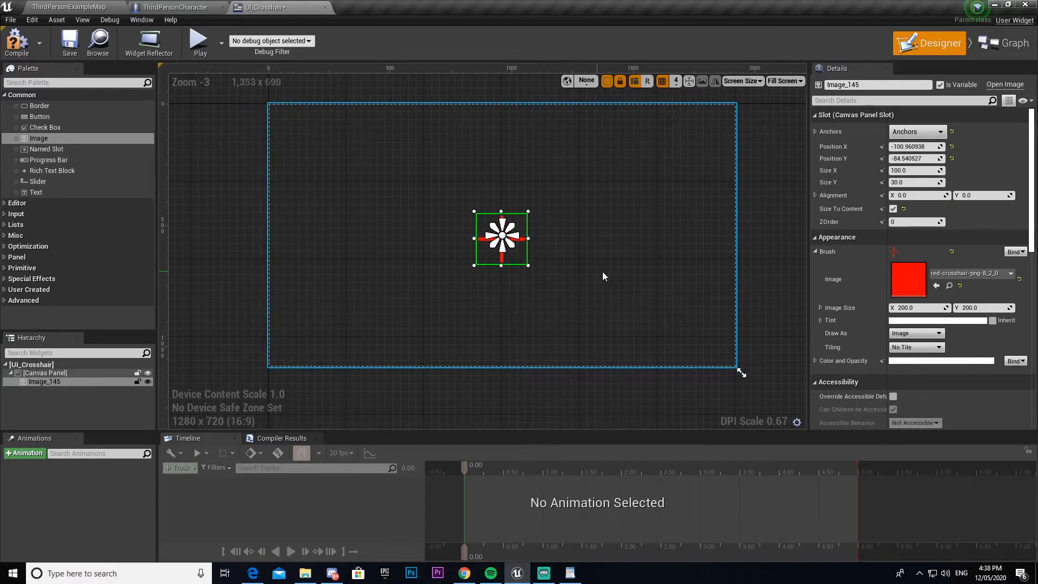
{"action": "left_click", "coordinate": [951, 148]}
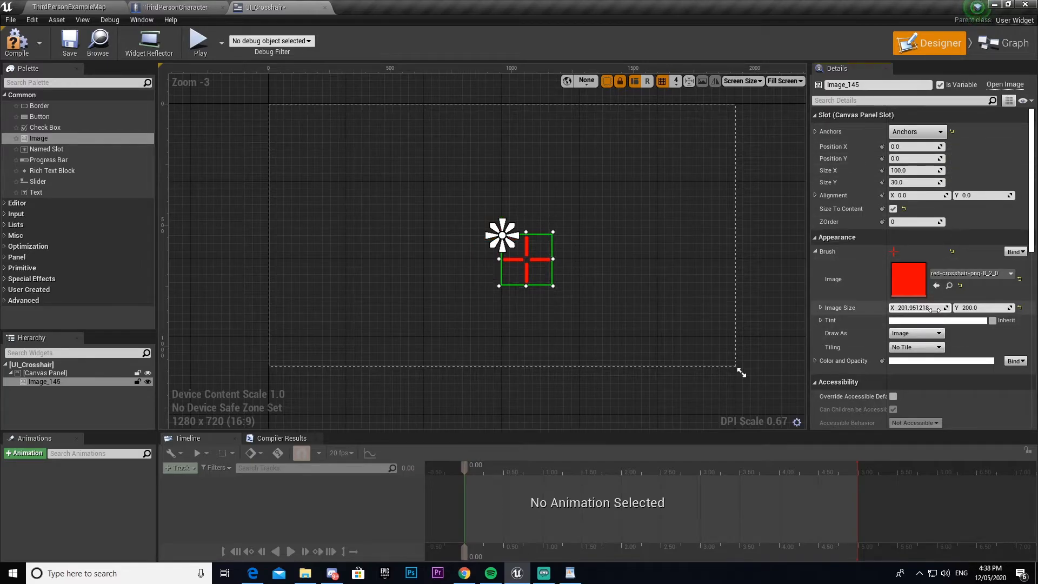
Set the crosshair's brush image size to 64 by 64.
{"action": "type", "text": "64"}
{"action": "key", "text": "Tab"}
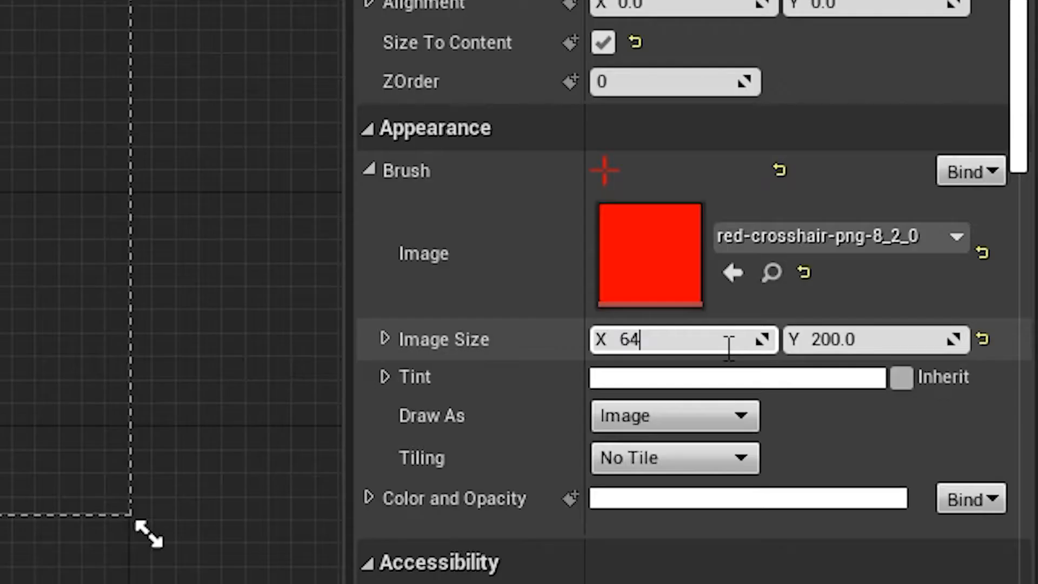
{"action": "type", "text": "6"}
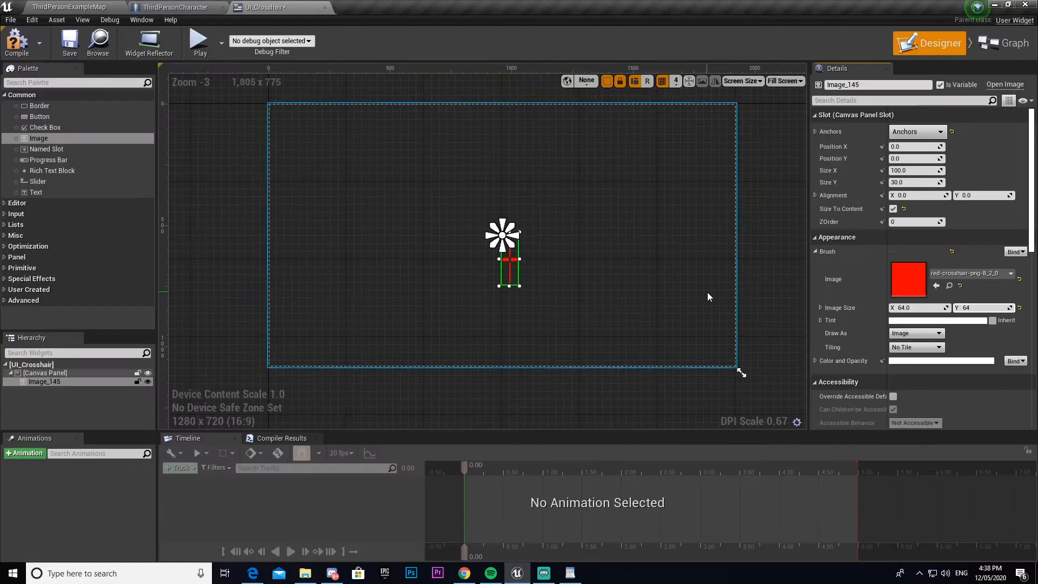
{"action": "left_click", "coordinate": [706, 296]}
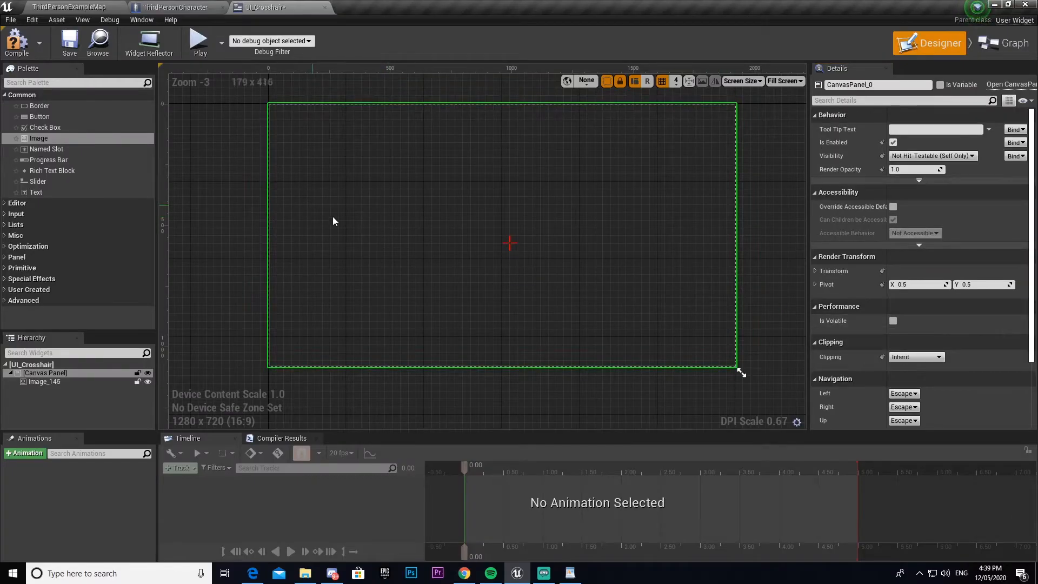
Set the crosshair Image widget's alignment to 0.5 in X and Y and check its centring on the canvas.
{"action": "left_click", "coordinate": [44, 381]}
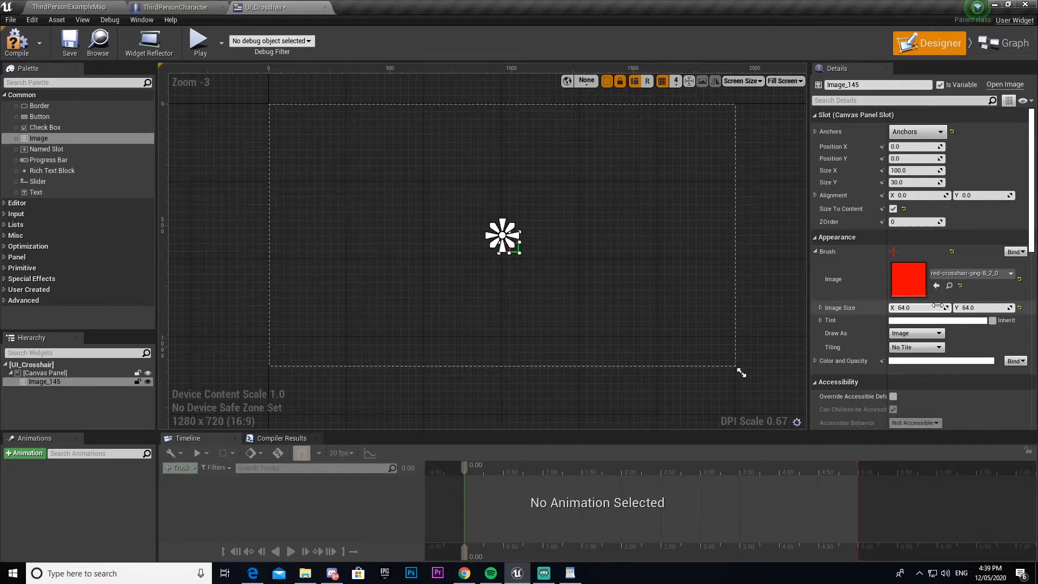
{"action": "scroll", "coordinate": [507, 228], "scroll_direction": "up", "scroll_amount": 10}
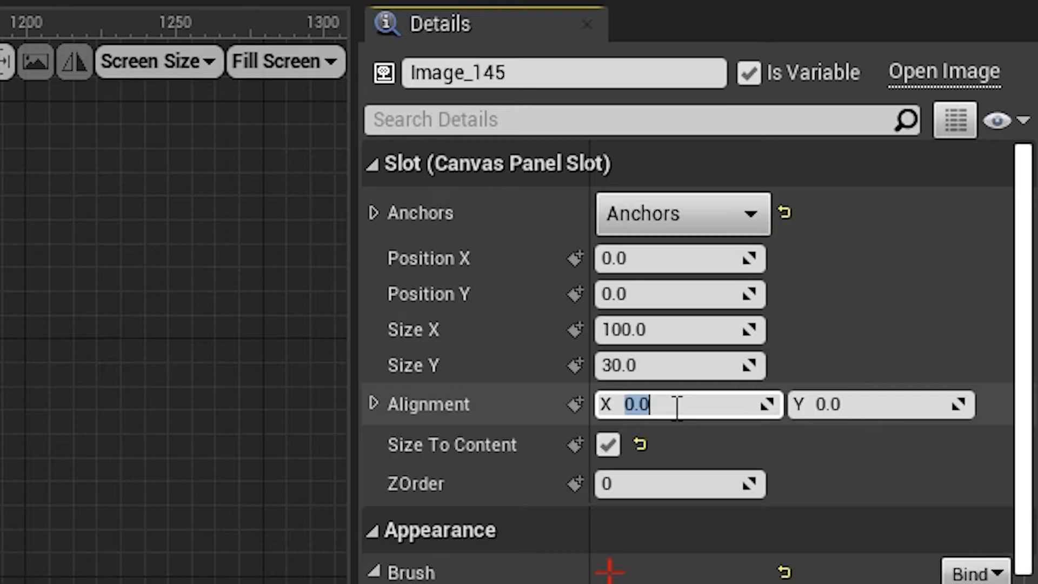
{"action": "type", "text": "0.5"}
{"action": "key", "text": "Tab"}
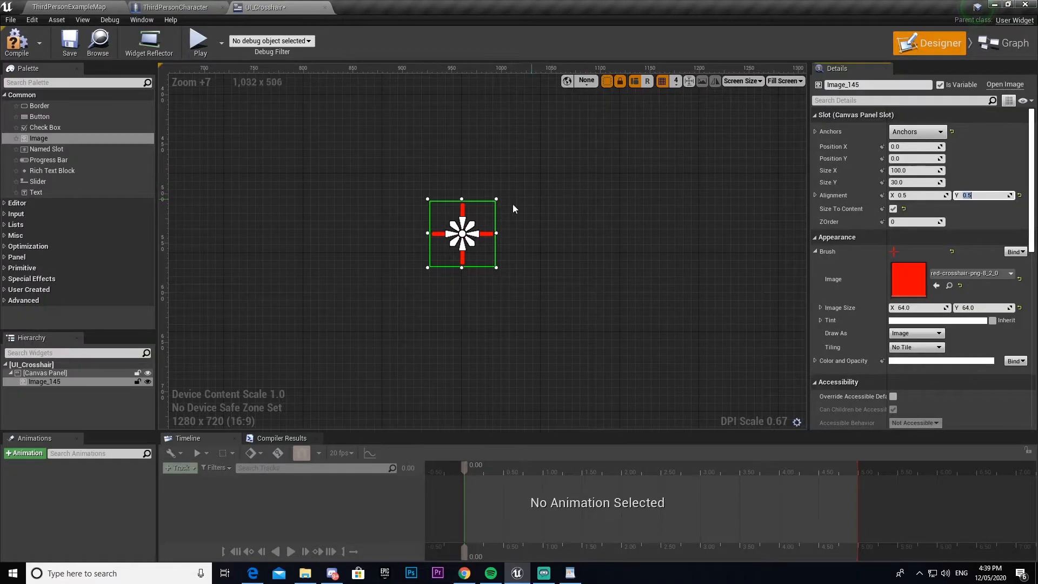
{"action": "scroll", "coordinate": [710, 377], "scroll_direction": "down", "scroll_amount": 4}
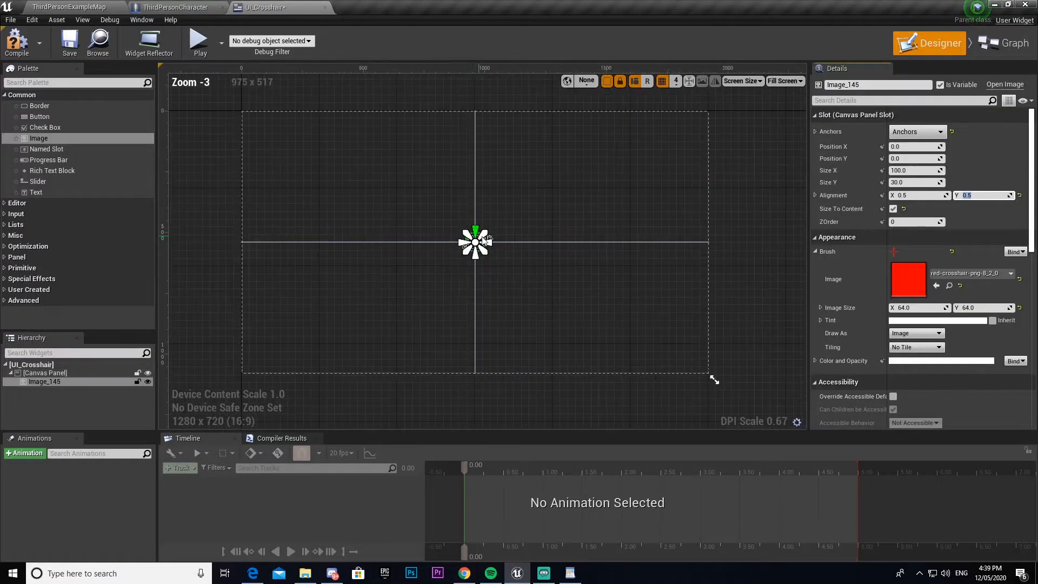
{"action": "scroll", "coordinate": [514, 255], "scroll_direction": "up", "scroll_amount": 3}
{"action": "left_click", "coordinate": [515, 255]}
{"action": "right_click_drag", "start_coordinate": [503, 188], "coordinate": [600, 255]}
{"action": "scroll", "coordinate": [592, 252], "scroll_direction": "down", "scroll_amount": 1}
{"action": "left_click", "coordinate": [494, 264]}
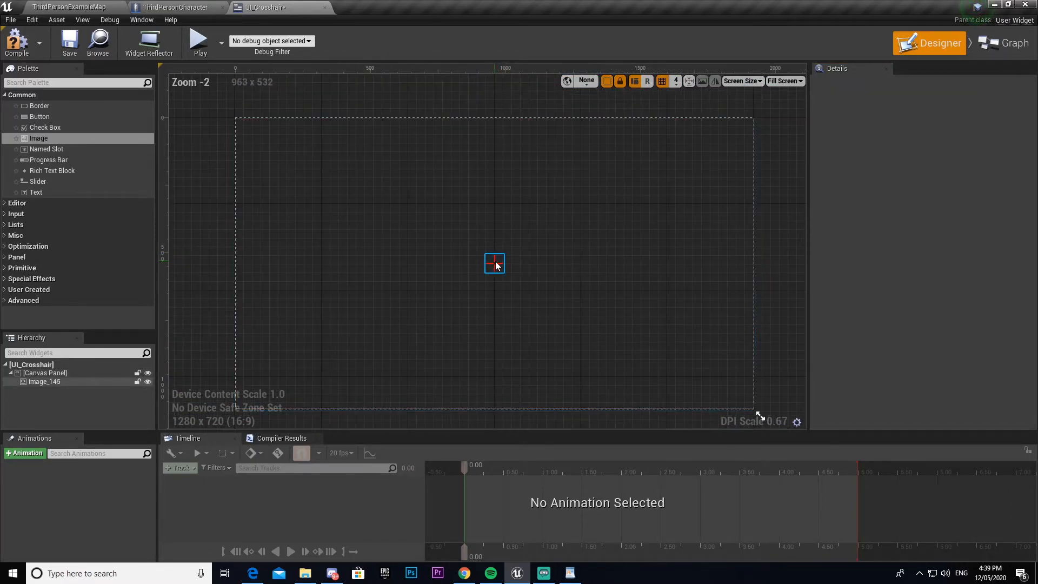
Compile and save the UI_Crosshair widget and return to the ThirdPersonExampleMap level.
{"action": "left_click", "coordinate": [465, 96]}
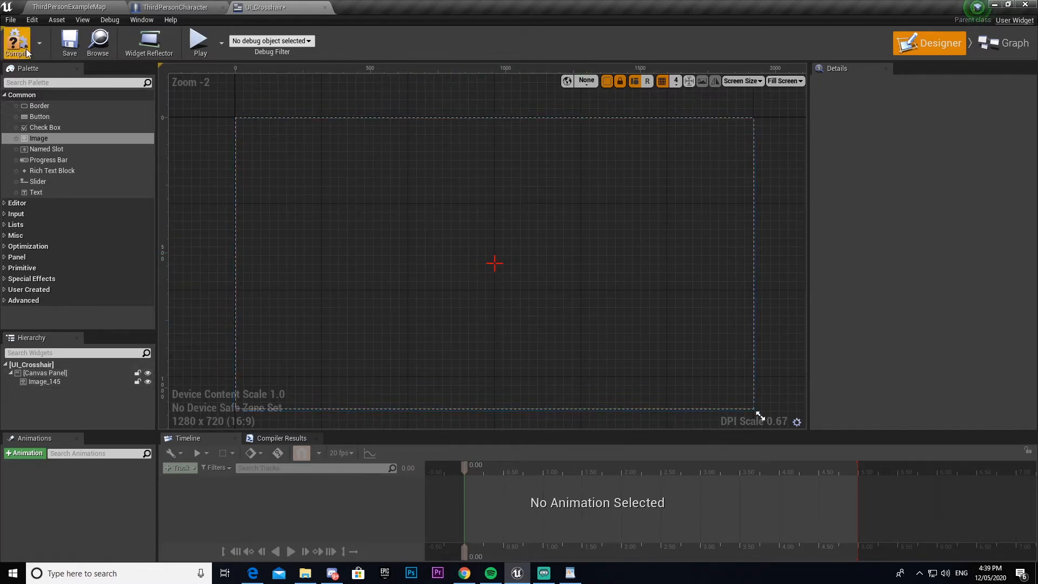
{"action": "left_click", "coordinate": [70, 43]}
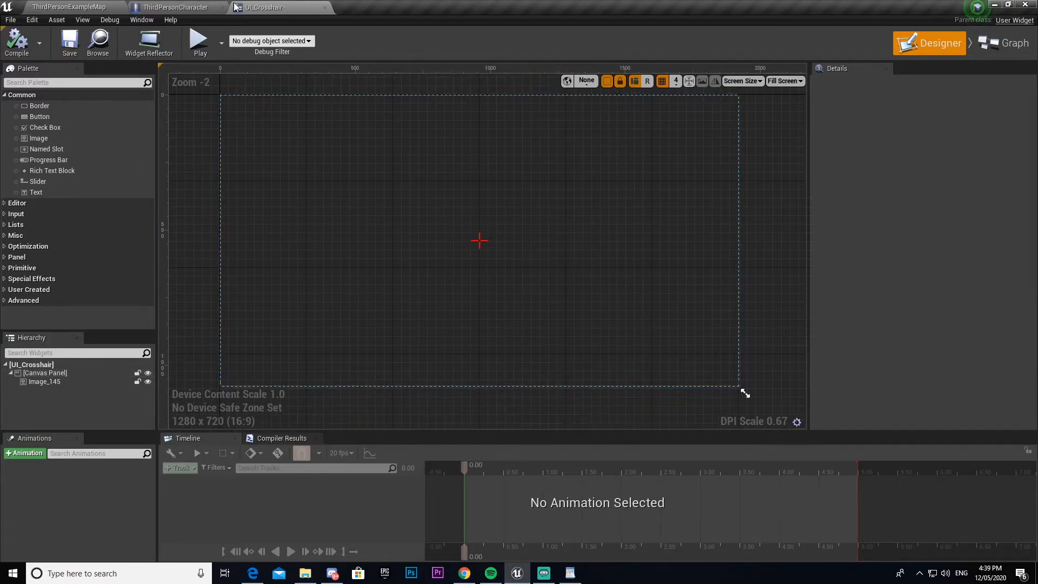
{"action": "left_click", "coordinate": [176, 7]}
{"action": "left_click", "coordinate": [91, 5]}
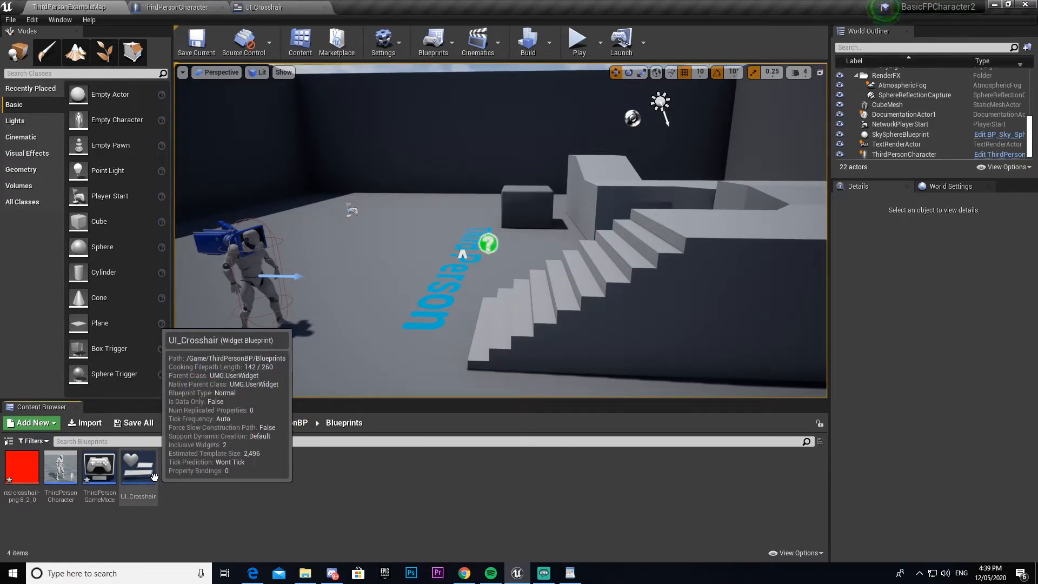
{"action": "key", "text": "a"}
{"action": "right_click_drag", "start_coordinate": [472, 270], "coordinate": [454, 292]}
{"action": "key", "text": "s"}
{"action": "key", "text": "d"}
{"action": "key", "text": "w"}
{"action": "key", "text": "s"}
{"action": "key", "text": "w"}
{"action": "key", "text": "s"}
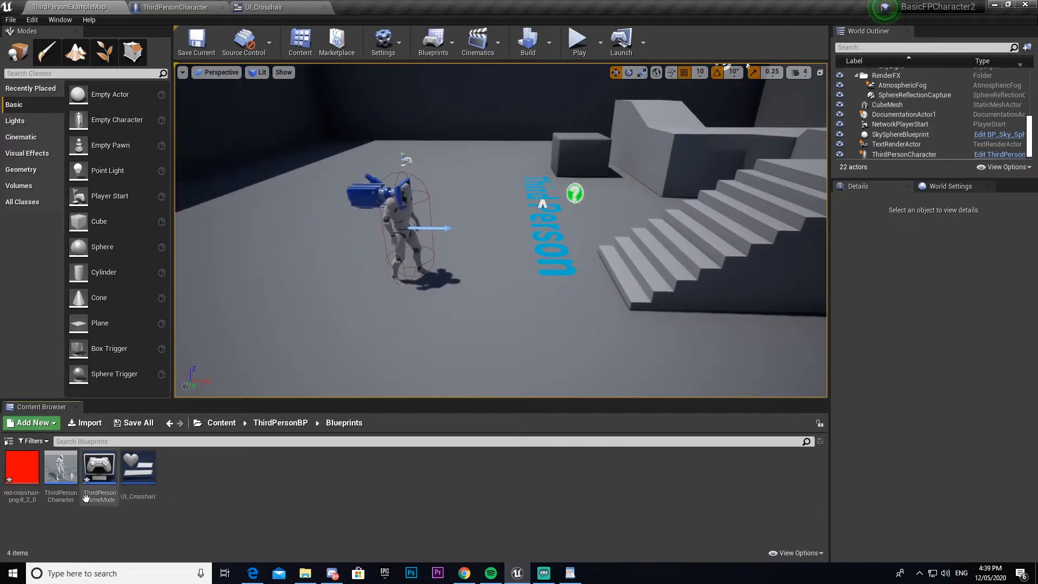
Open the ThirdPersonCharacter blueprint and add a new function named CreateUI.
{"action": "double_click", "coordinate": [55, 474]}
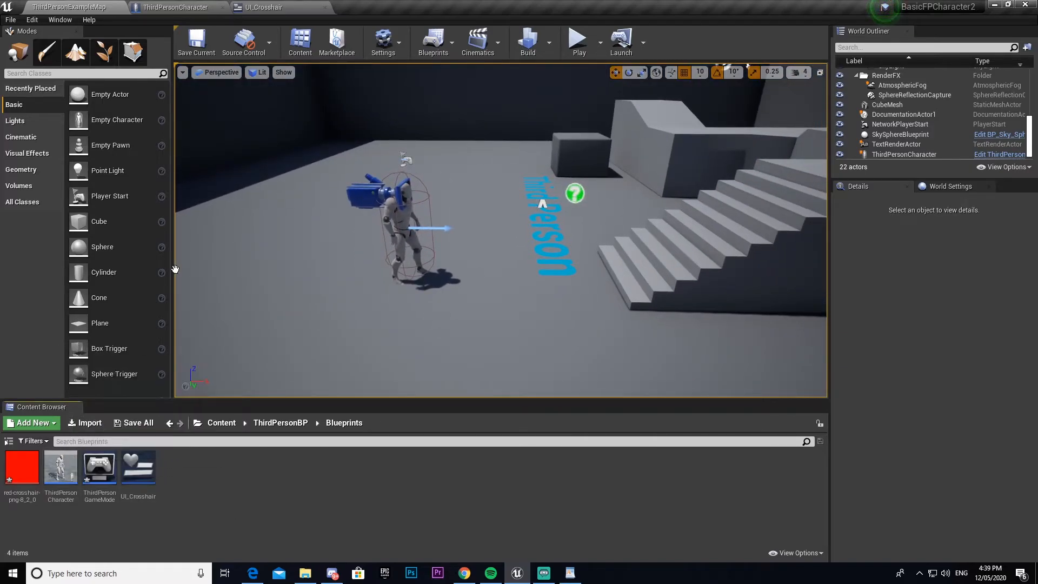
{"action": "scroll", "coordinate": [431, 306], "scroll_direction": "down", "scroll_amount": 4}
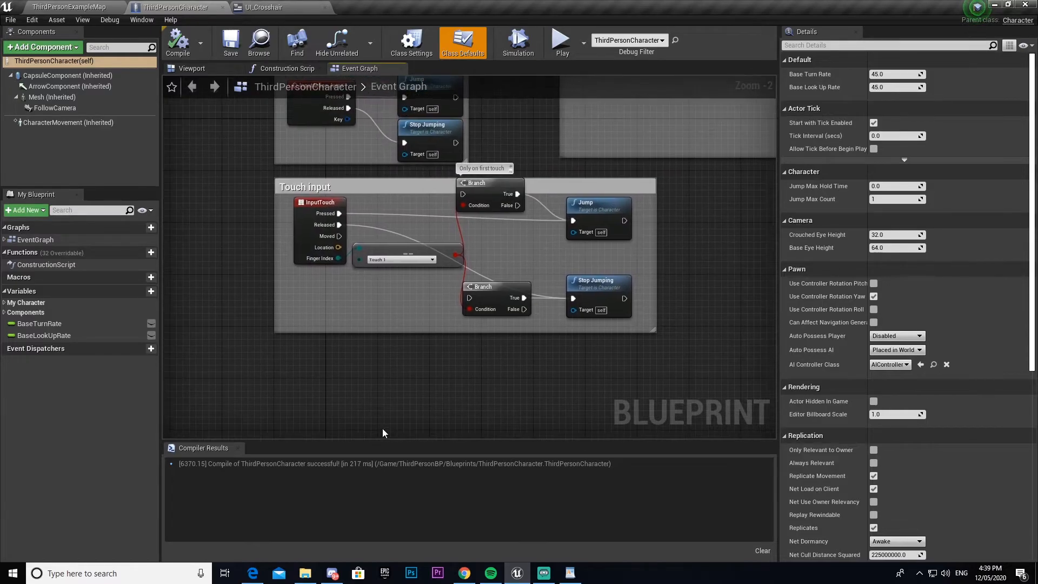
{"action": "right_click_drag", "start_coordinate": [442, 402], "coordinate": [429, 301]}
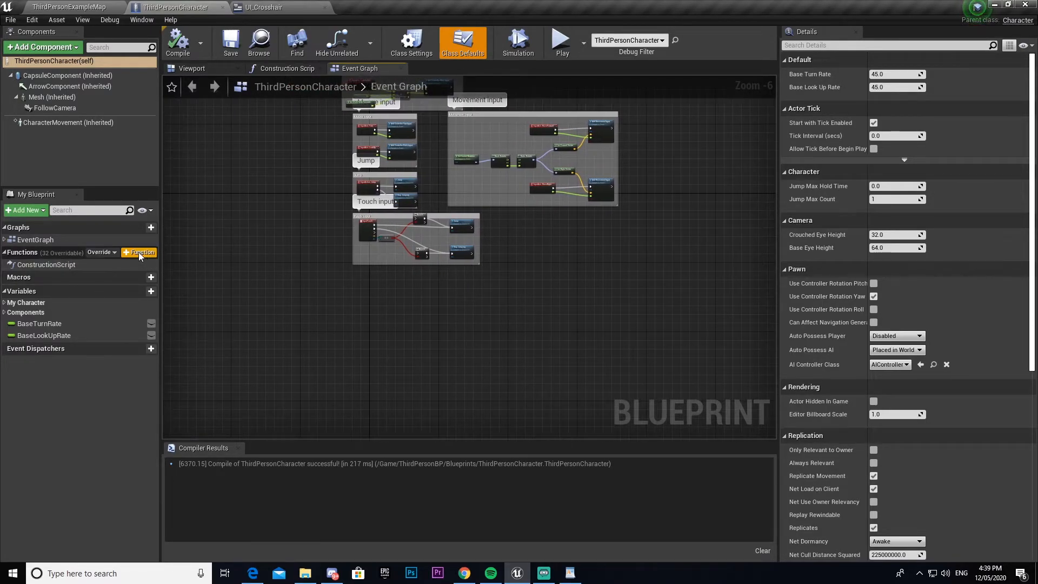
{"action": "right_click_drag", "start_coordinate": [198, 86], "coordinate": [301, 150]}
{"action": "right_click_drag", "start_coordinate": [678, 132], "coordinate": [559, 157]}
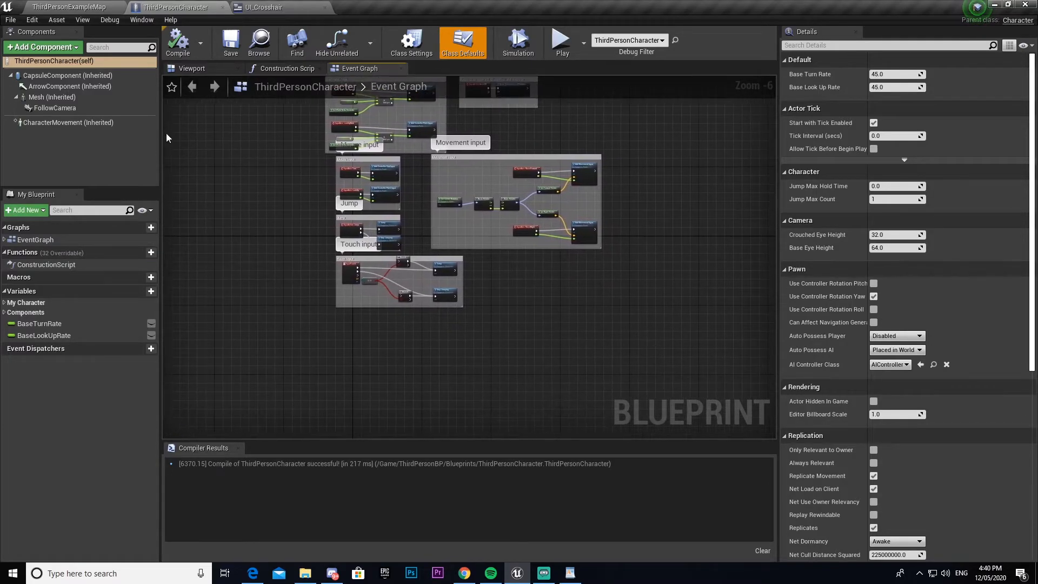
{"action": "left_click", "coordinate": [146, 253]}
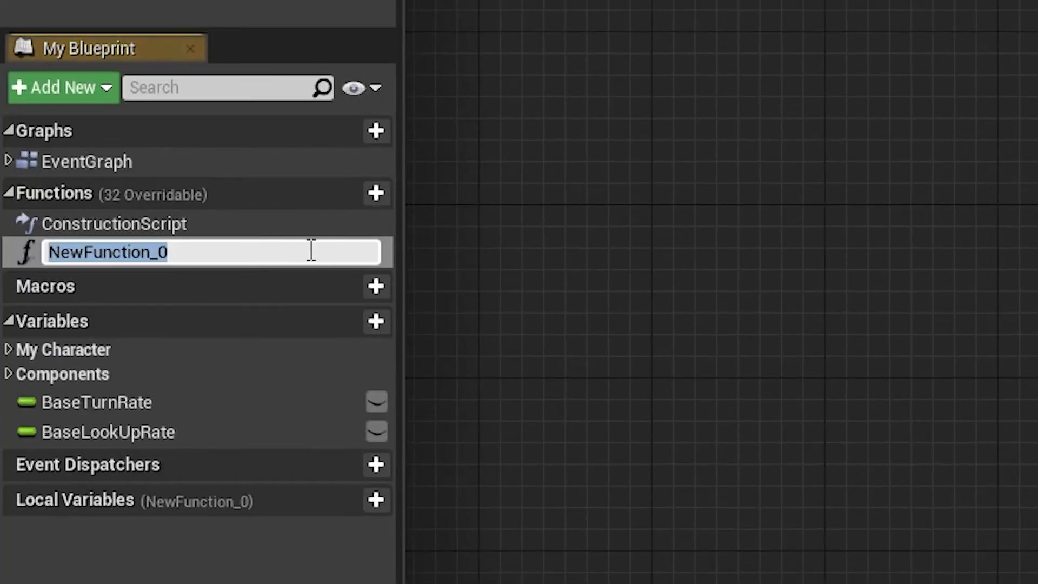
{"action": "type", "text": "CreateU"}
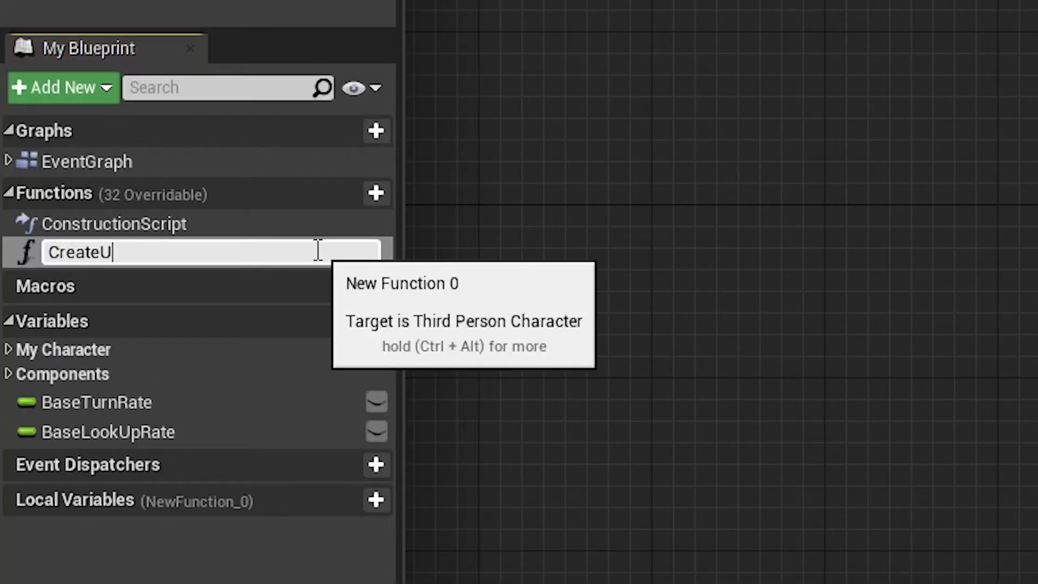
{"action": "type", "text": "I"}
{"action": "key", "text": "Return"}
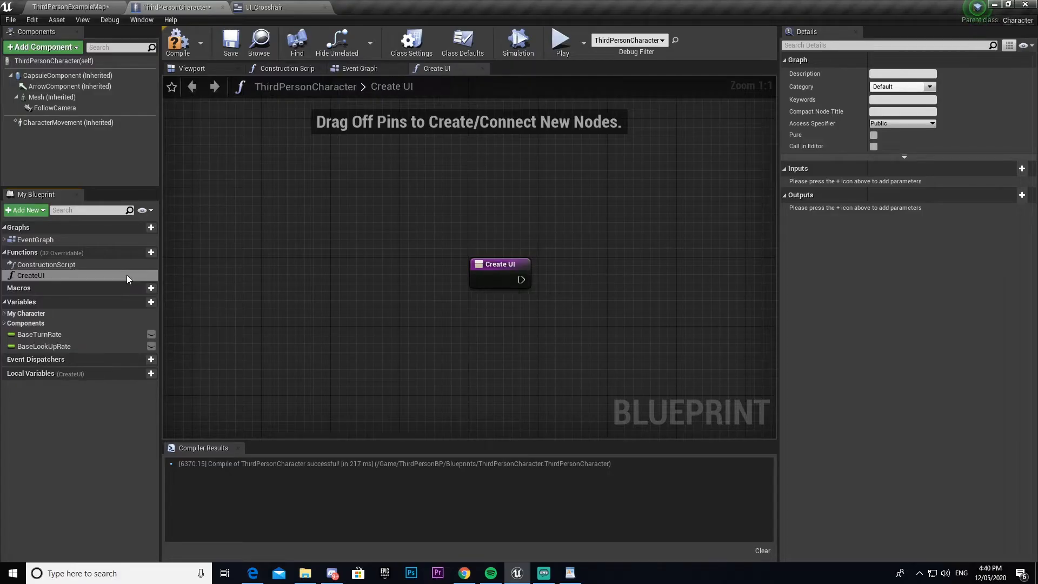
{"action": "right_click_drag", "start_coordinate": [549, 349], "coordinate": [354, 329]}
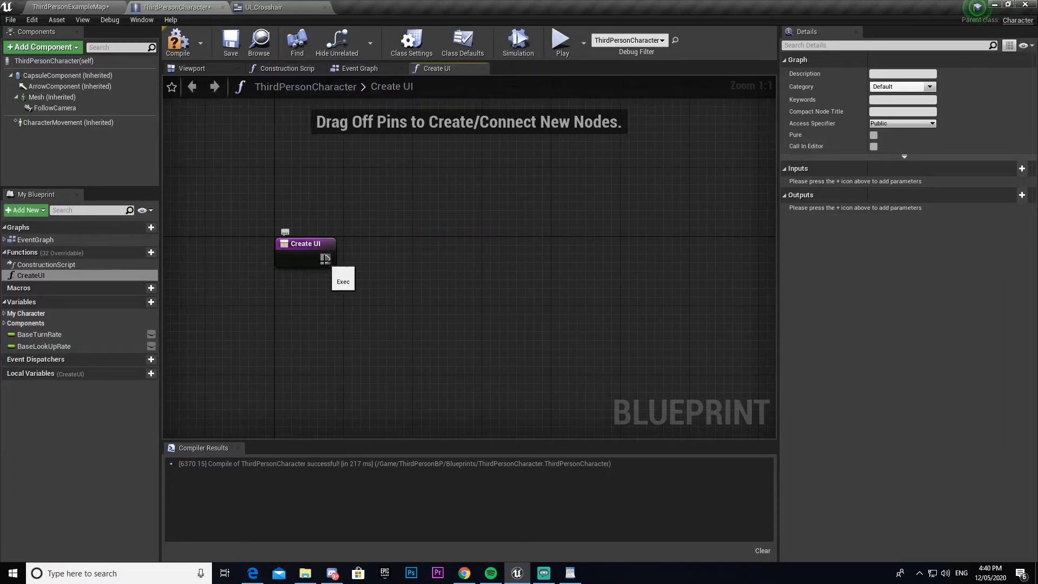
{"action": "left_click_drag", "start_coordinate": [325, 259], "coordinate": [449, 260]}
{"action": "type", "text": "create"}
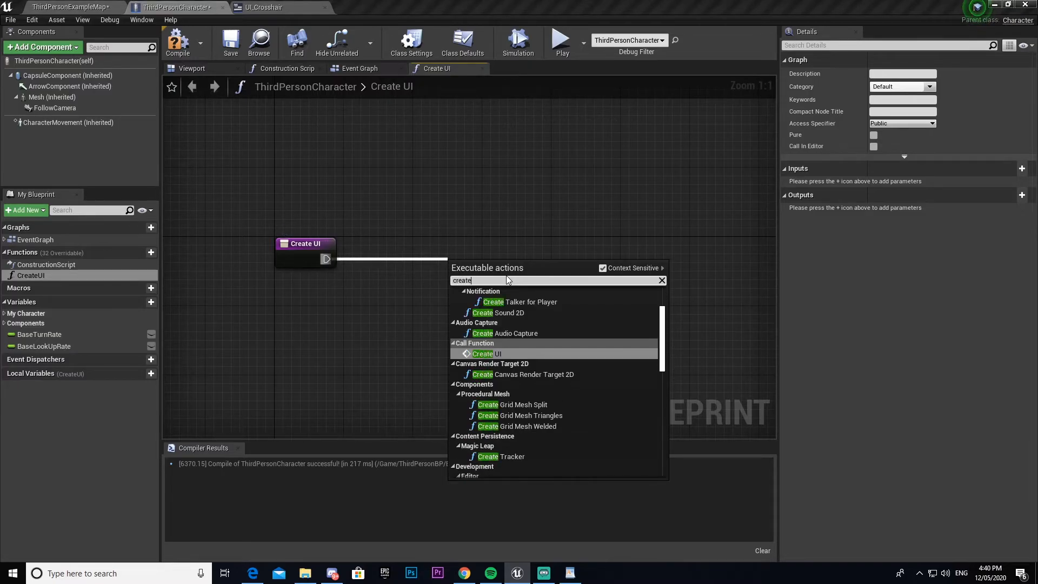
{"action": "left_click", "coordinate": [499, 354]}
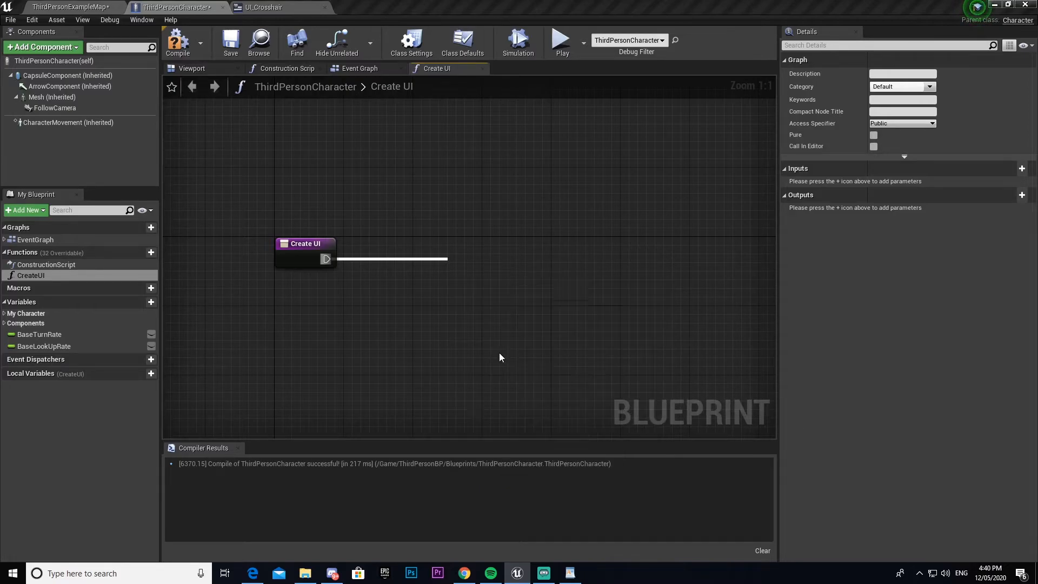
{"action": "key", "text": "Delete"}
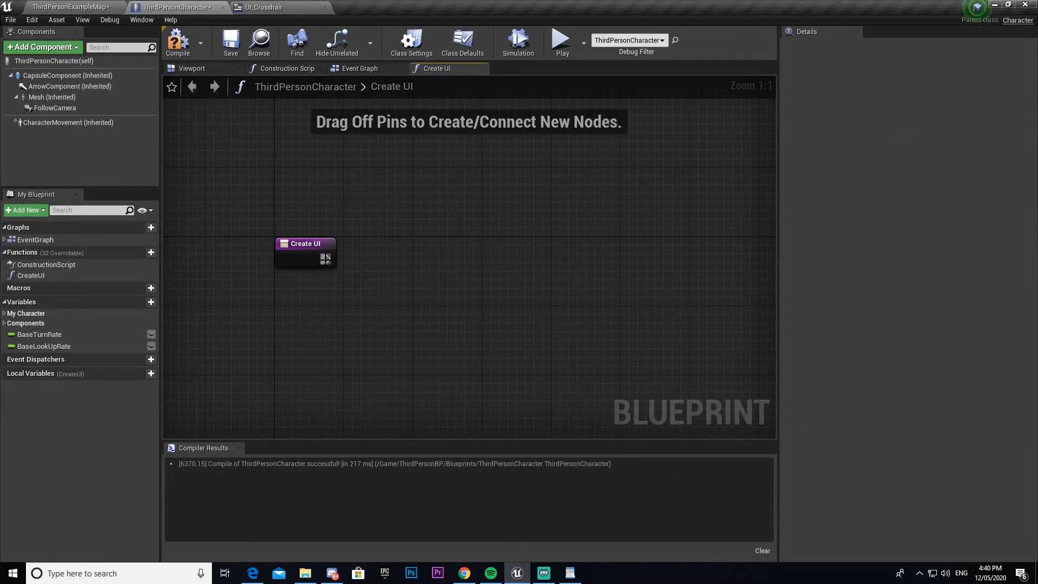
Add a Create Widget node wired to the Create UI entry's execution output and align it beside the entry node.
{"action": "left_click_drag", "start_coordinate": [324, 259], "coordinate": [415, 266]}
{"action": "type", "text": "creatye"}
{"action": "key", "text": "ctrl+a"}
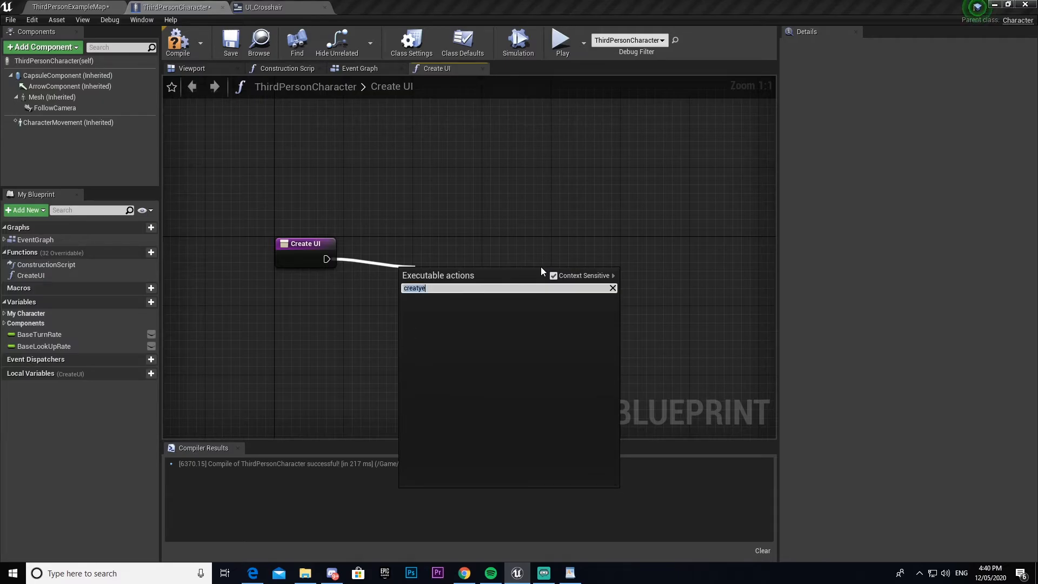
{"action": "key", "text": "BackSpace"}
{"action": "type", "text": "create wid"}
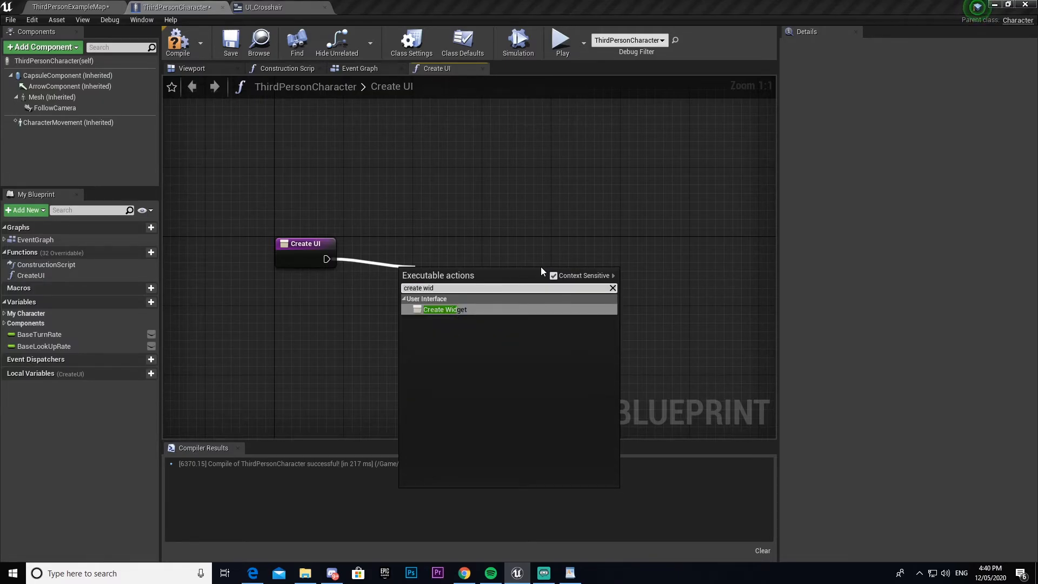
{"action": "left_click", "coordinate": [459, 310]}
{"action": "left_click_drag", "start_coordinate": [493, 274], "coordinate": [471, 260]}
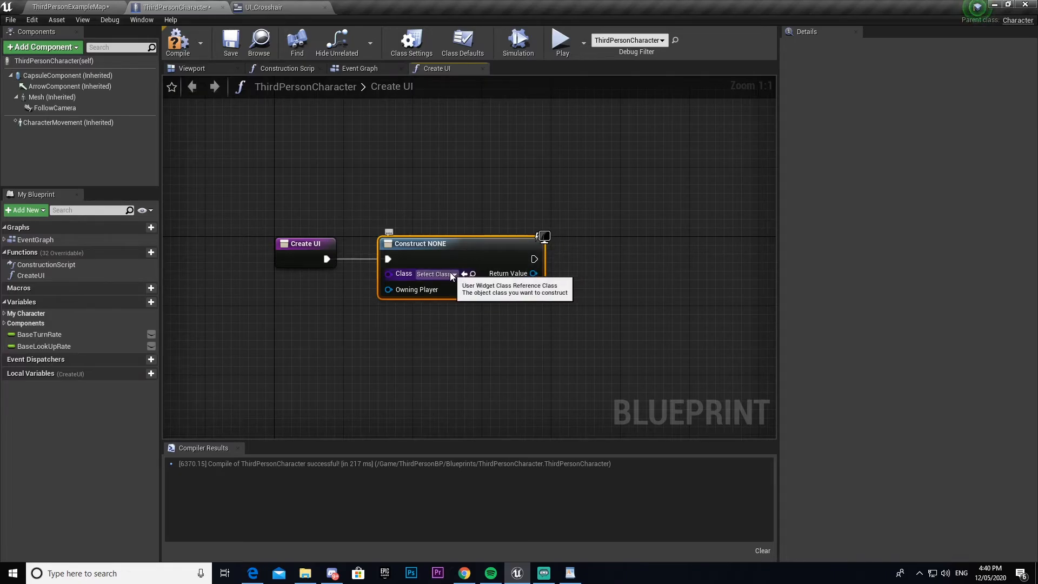
Set the Create Widget node's class to UI_Crosshair.
{"action": "left_click", "coordinate": [450, 274]}
{"action": "left_click", "coordinate": [459, 321]}
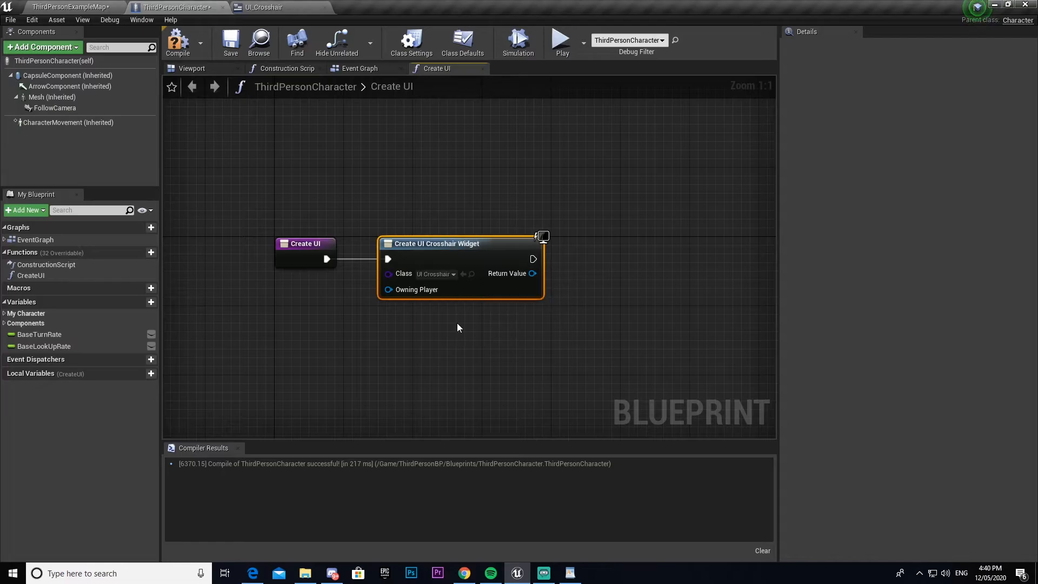
{"action": "left_click", "coordinate": [433, 276]}
{"action": "left_click", "coordinate": [391, 325]}
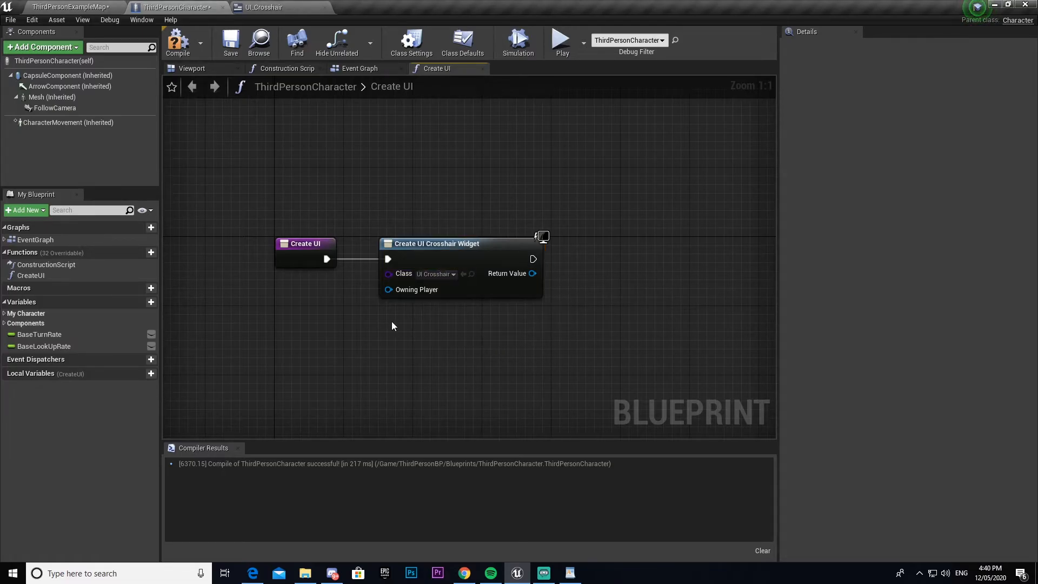
Add an Add to Viewport node from the crosshair widget's Return Value and place it beside the widget node.
{"action": "right_click_drag", "start_coordinate": [598, 326], "coordinate": [482, 244]}
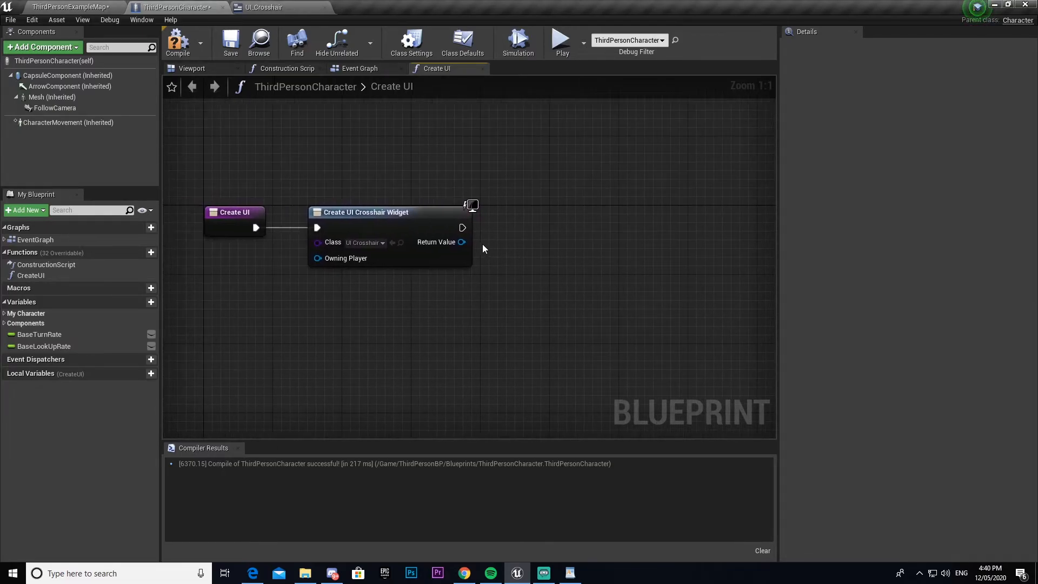
{"action": "left_click_drag", "start_coordinate": [461, 242], "coordinate": [572, 237]}
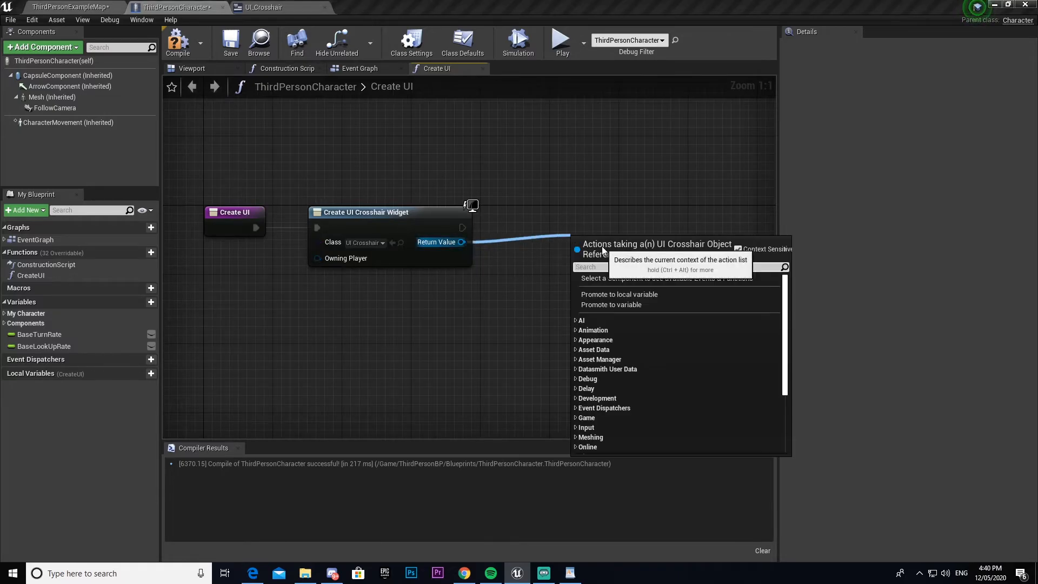
{"action": "type", "text": "add"}
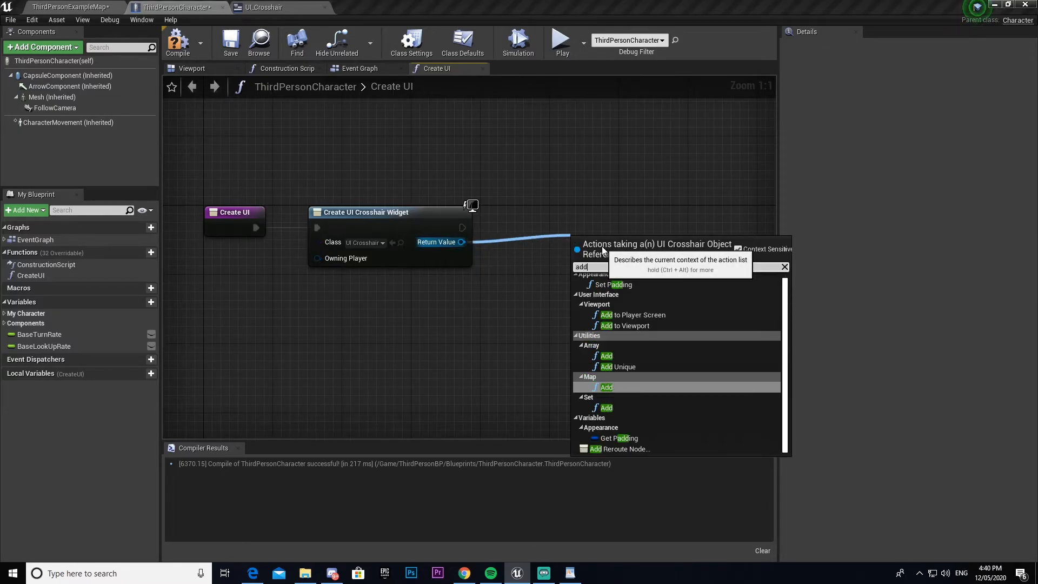
{"action": "type", "text": " to"}
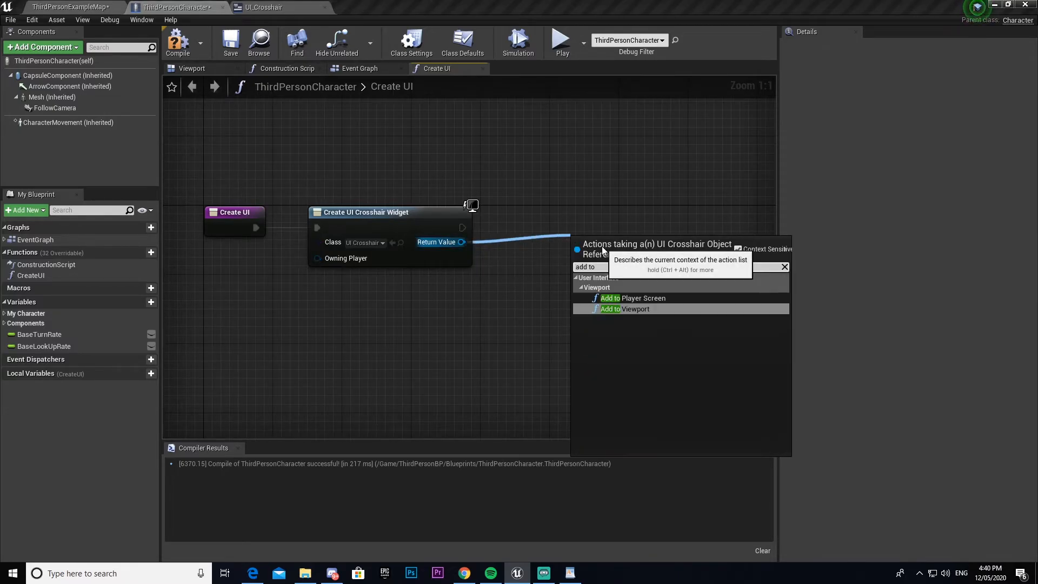
{"action": "left_click", "coordinate": [640, 309]}
{"action": "left_click_drag", "start_coordinate": [622, 250], "coordinate": [563, 216]}
{"action": "right_click", "coordinate": [655, 280]}
{"action": "left_click", "coordinate": [674, 276]}
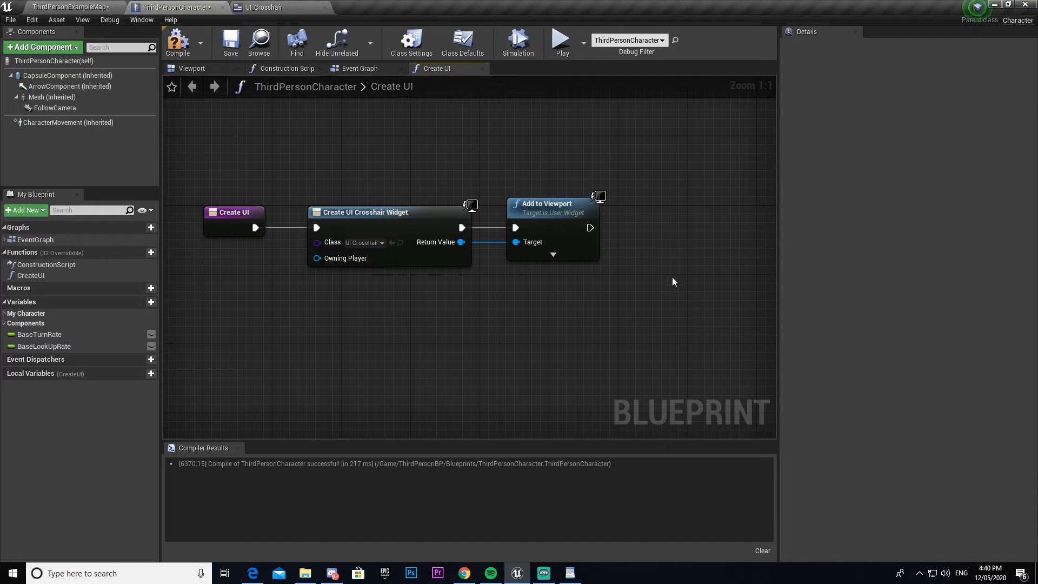
Compile and save the ThirdPersonCharacter blueprint and switch to the ThirdPersonExampleMap level.
{"action": "left_click", "coordinate": [184, 48]}
{"action": "left_click", "coordinate": [231, 43]}
{"action": "left_click", "coordinate": [71, 7]}
Play-test the level briefly to check for the crosshair, stop the session and return to the ThirdPersonCharacter blueprint.
{"action": "left_click", "coordinate": [579, 41]}
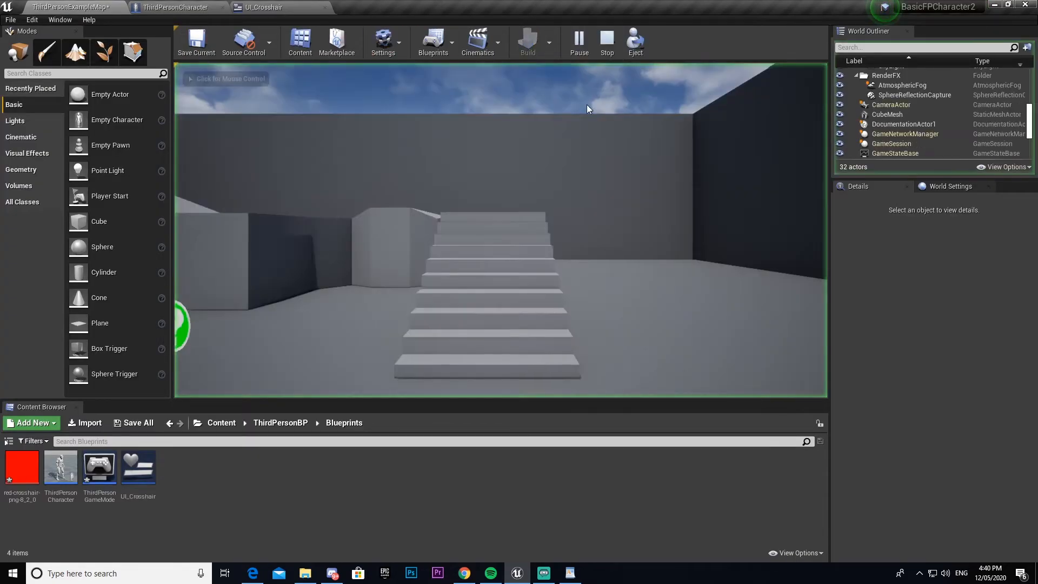
{"action": "key", "text": "s"}
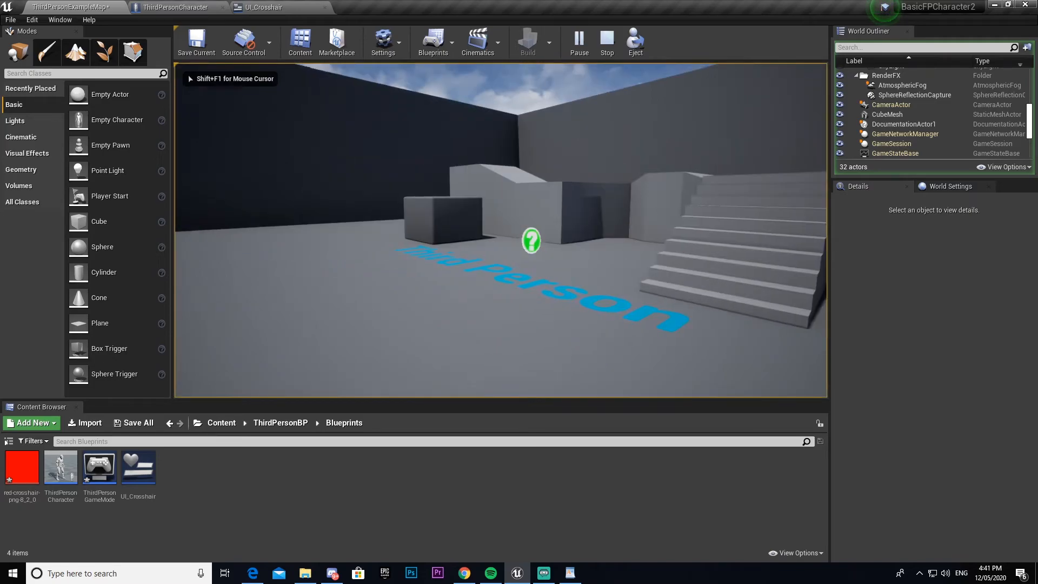
{"action": "key", "text": "Escape"}
{"action": "left_click", "coordinate": [176, 7]}
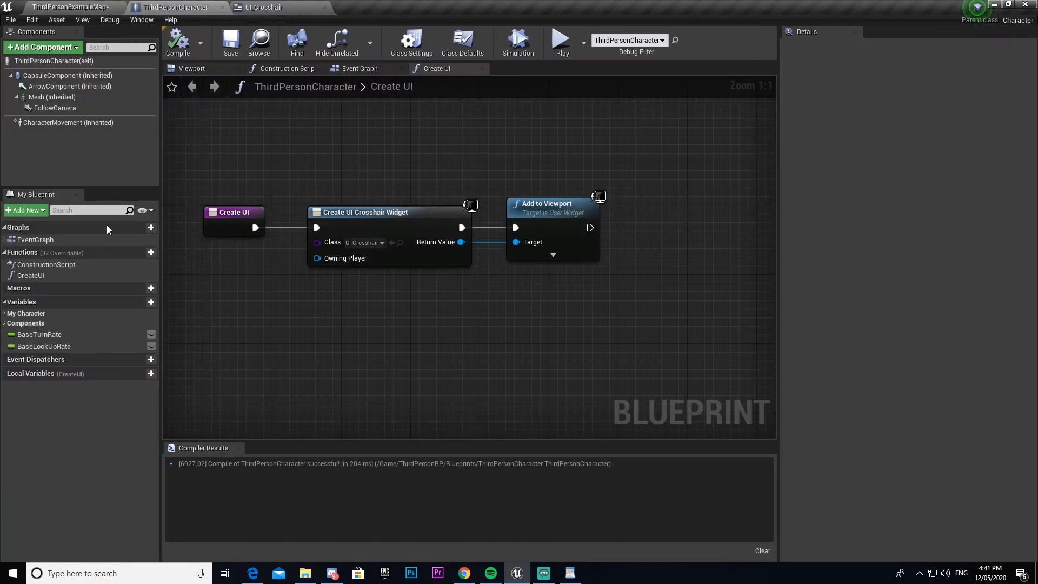
Add an Event BeginPlay node in empty space below the Touch input group of the Event Graph.
{"action": "left_click", "coordinate": [387, 70]}
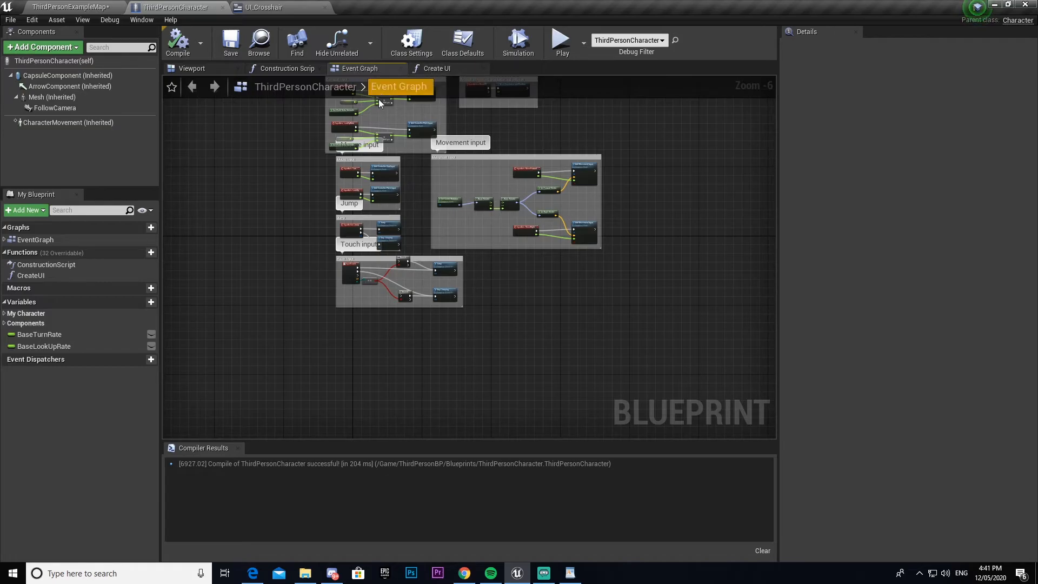
{"action": "right_click_drag", "start_coordinate": [566, 352], "coordinate": [575, 263]}
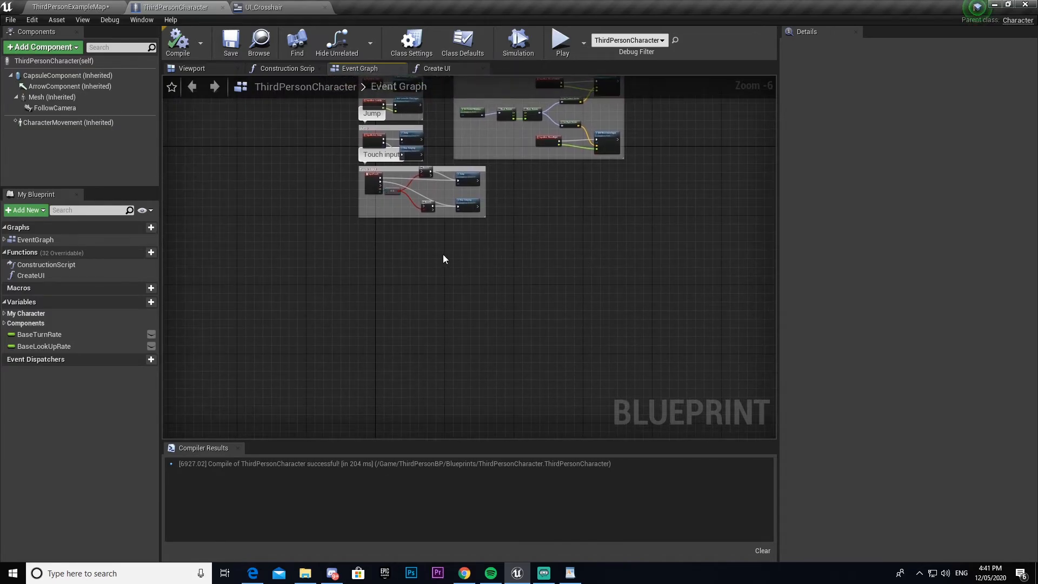
{"action": "scroll", "coordinate": [432, 262], "scroll_direction": "up", "scroll_amount": 5}
{"action": "right_click", "coordinate": [392, 265]}
{"action": "type", "text": "begin pla"}
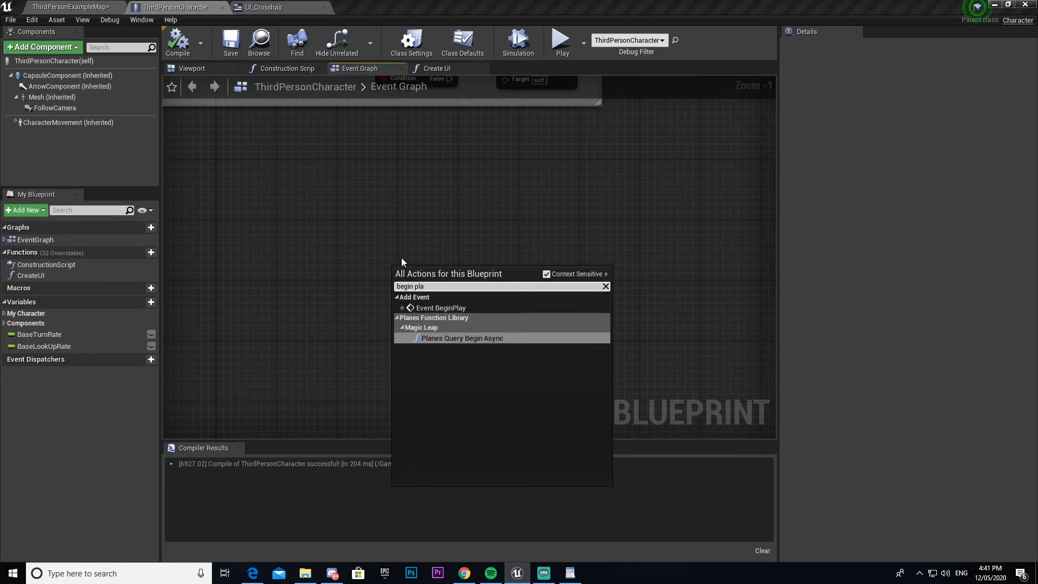
{"action": "left_click", "coordinate": [443, 307]}
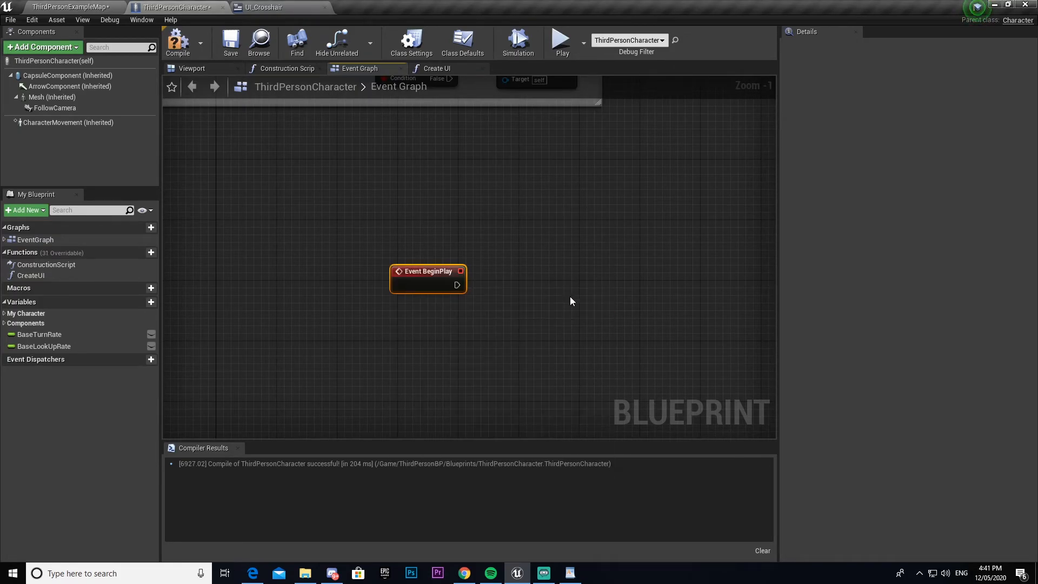
Examine where the Event BeginPlay node sits relative to the existing input groups in the Event Graph.
{"action": "right_click_drag", "start_coordinate": [570, 296], "coordinate": [534, 323]}
{"action": "left_click_drag", "start_coordinate": [373, 304], "coordinate": [309, 243]}
{"action": "scroll", "coordinate": [445, 222], "scroll_direction": "down", "scroll_amount": 2}
{"action": "right_click_drag", "start_coordinate": [446, 217], "coordinate": [540, 418]}
{"action": "scroll", "coordinate": [544, 419], "scroll_direction": "down", "scroll_amount": 1}
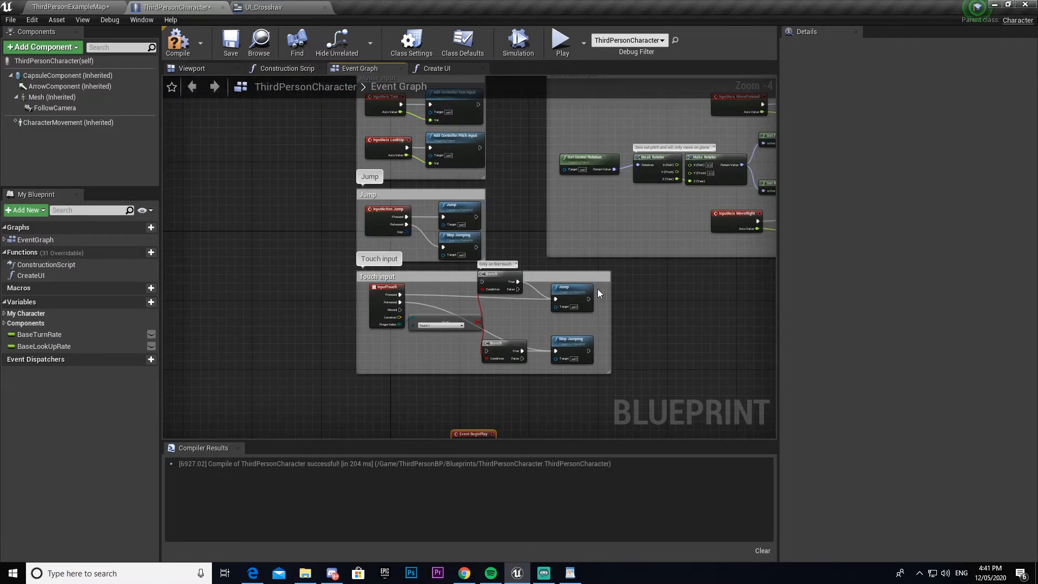
{"action": "right_click_drag", "start_coordinate": [661, 357], "coordinate": [631, 292]}
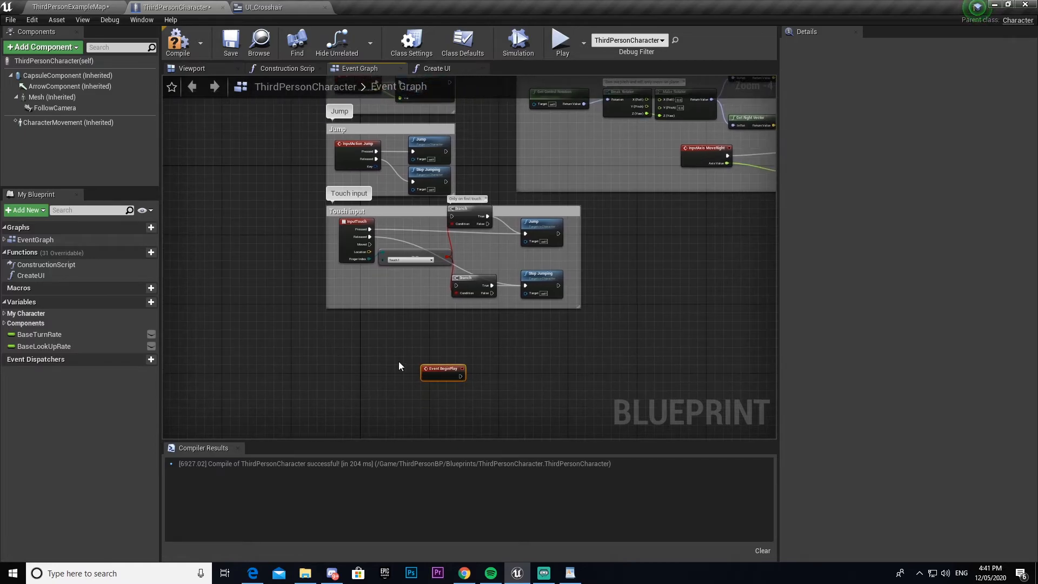
{"action": "right_click_drag", "start_coordinate": [484, 397], "coordinate": [449, 346]}
{"action": "left_click_drag", "start_coordinate": [426, 325], "coordinate": [493, 334]}
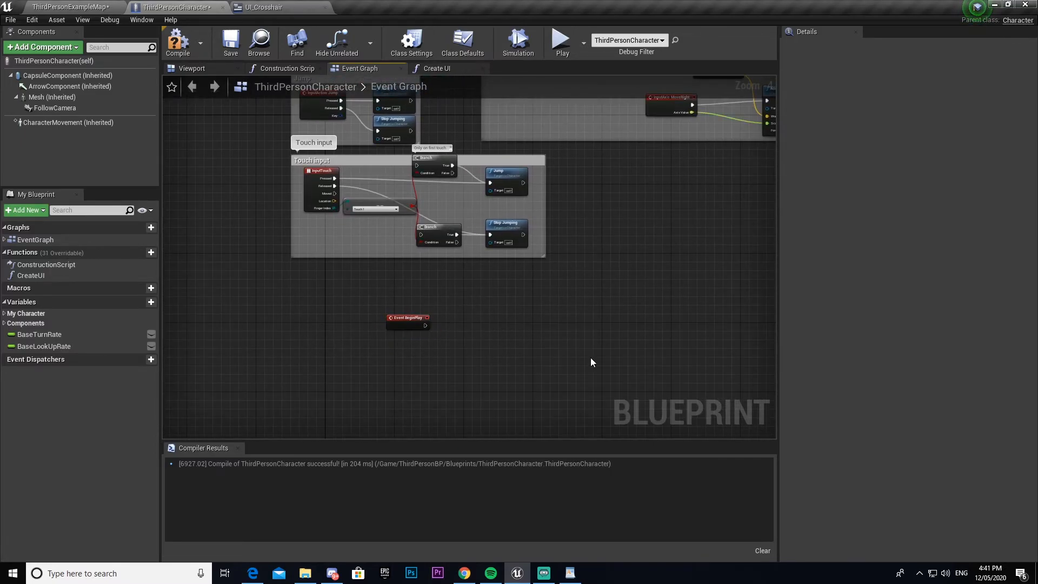
Call the Create UI function from Event BeginPlay's execution output and align the new node beside the event.
{"action": "scroll", "coordinate": [459, 340], "scroll_direction": "up", "scroll_amount": 4}
{"action": "right_click_drag", "start_coordinate": [486, 341], "coordinate": [481, 310]}
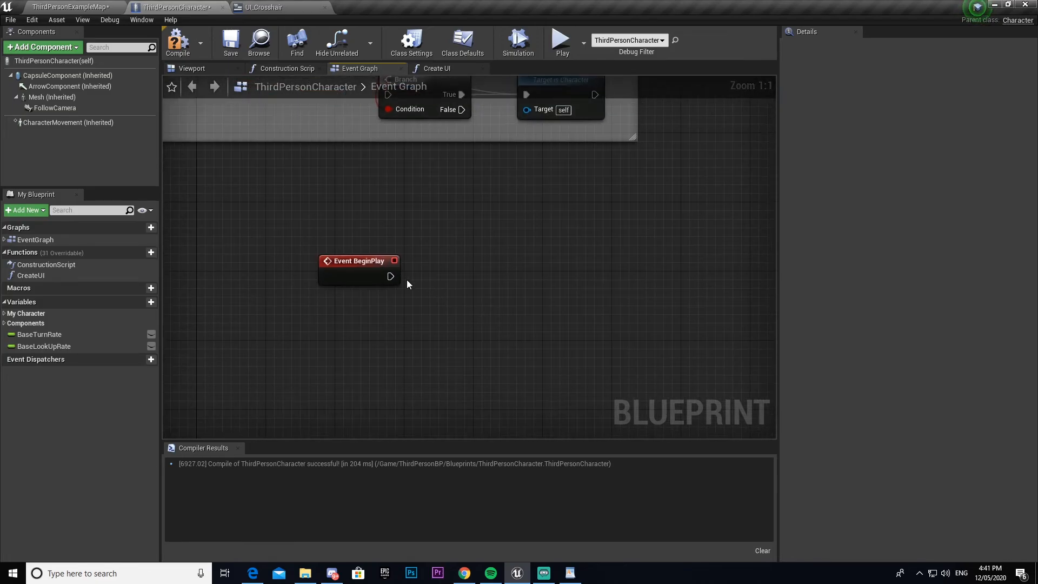
{"action": "left_click_drag", "start_coordinate": [390, 276], "coordinate": [514, 276]}
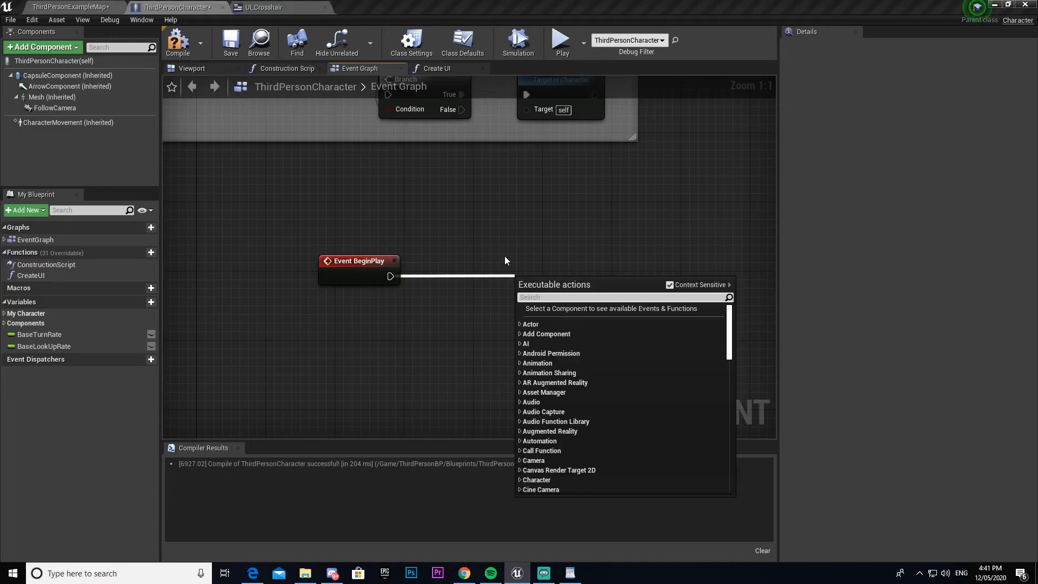
{"action": "type", "text": "create"}
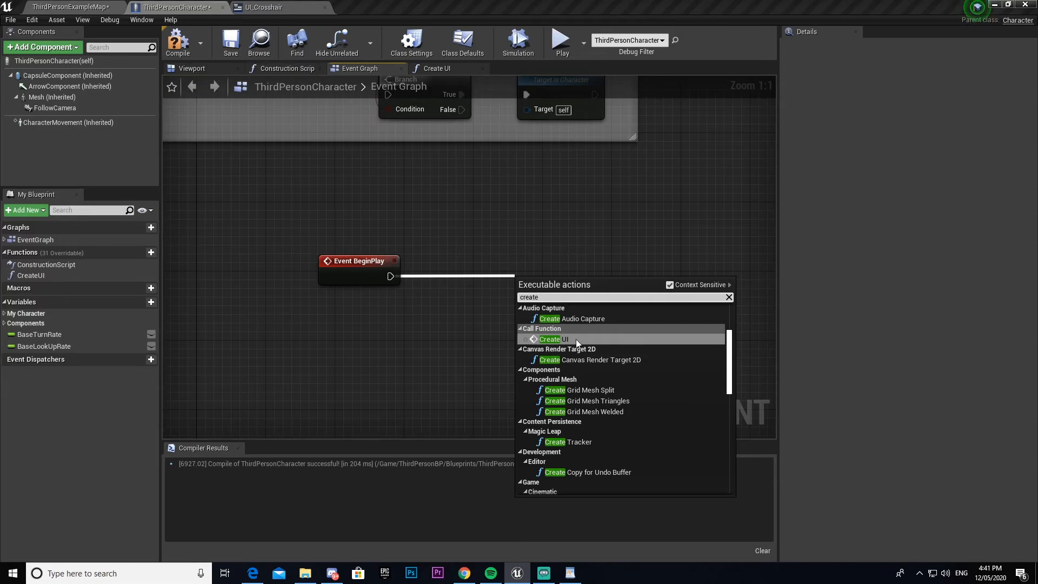
{"action": "left_click", "coordinate": [576, 338]}
{"action": "left_click_drag", "start_coordinate": [557, 284], "coordinate": [500, 257]}
{"action": "left_click", "coordinate": [477, 224]}
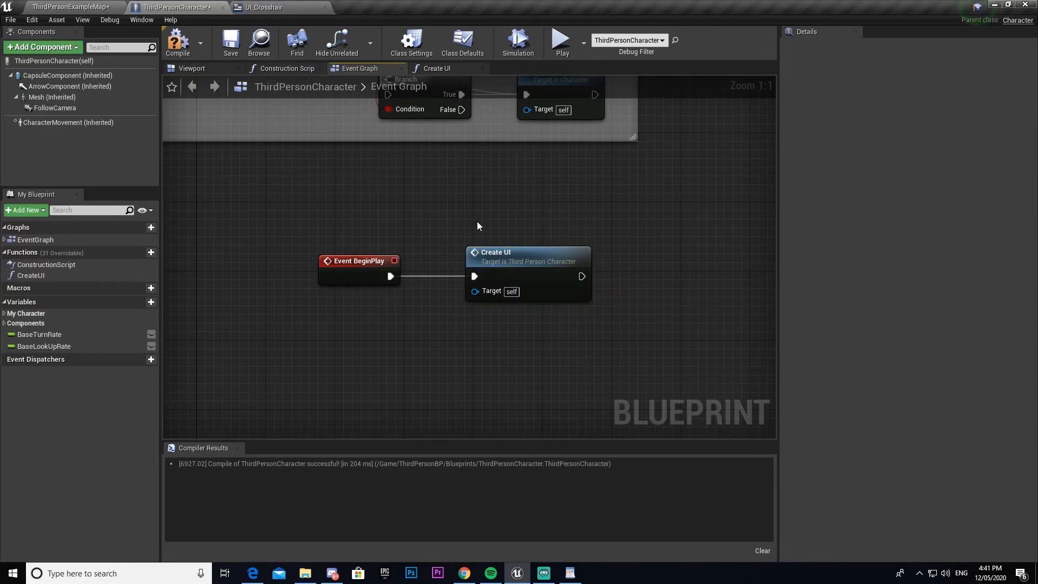
Compile and save the character blueprint with its BeginPlay call and go back to the ThirdPersonExampleMap level.
{"action": "left_click", "coordinate": [178, 43]}
{"action": "left_click", "coordinate": [234, 43]}
{"action": "left_click", "coordinate": [71, 6]}
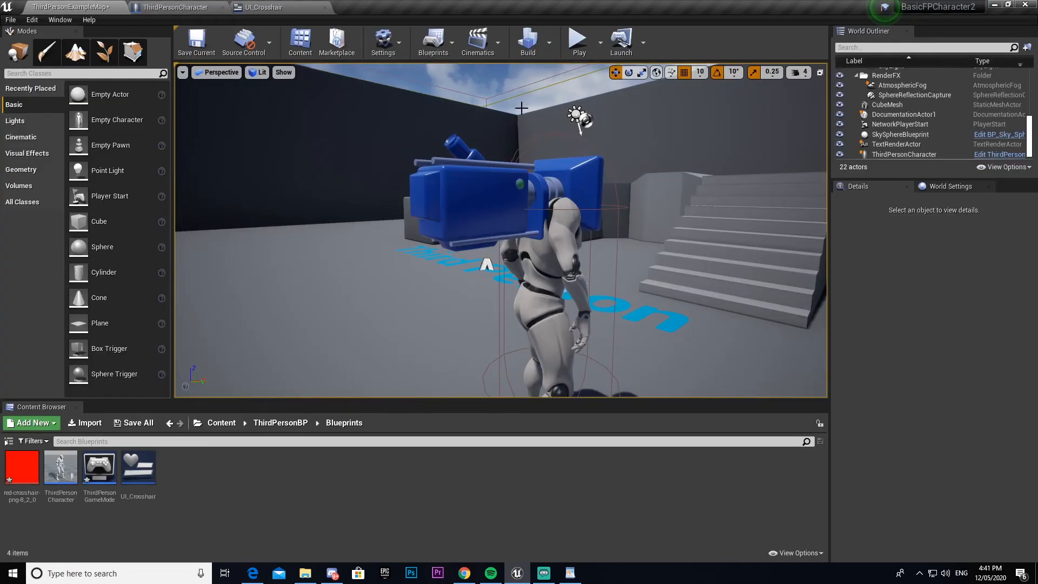
Play the level and walk, jump and look around the stairs and platforms to check the crosshair on screen.
{"action": "left_click", "coordinate": [579, 40]}
{"action": "left_click", "coordinate": [570, 116]}
{"action": "key", "text": "w"}
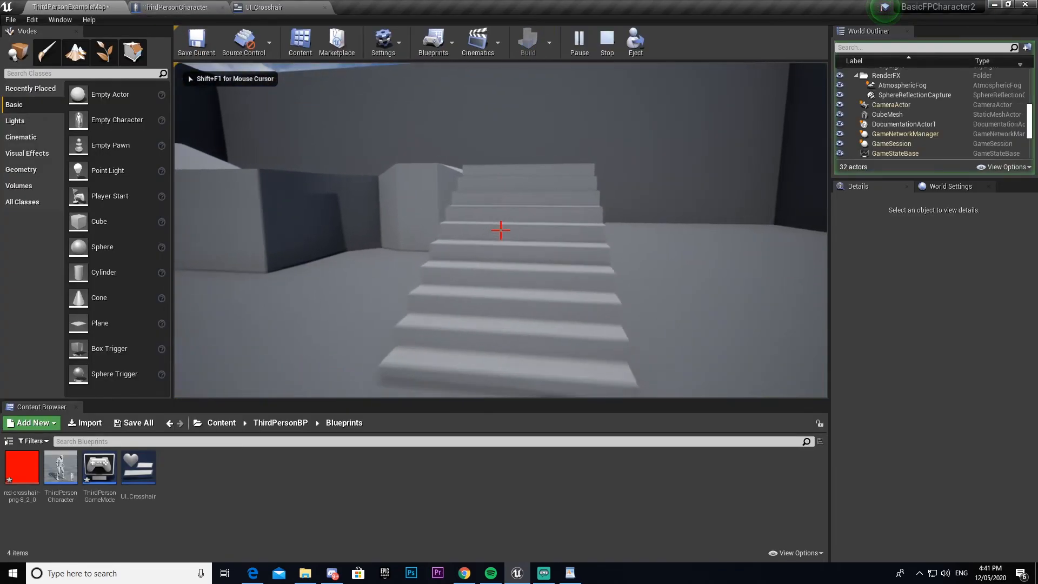
{"action": "key", "text": "w"}
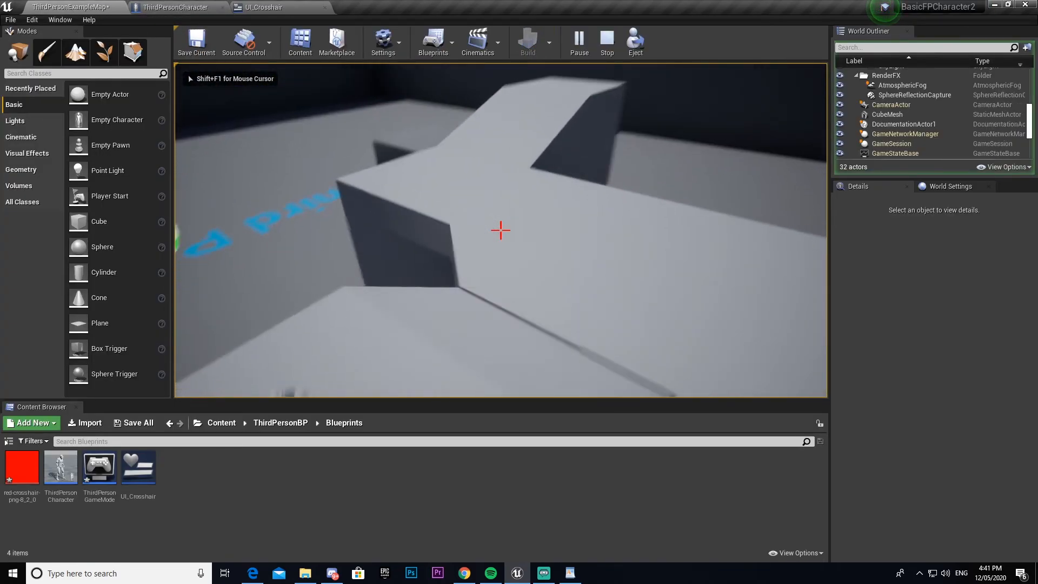
{"action": "key", "text": "w"}
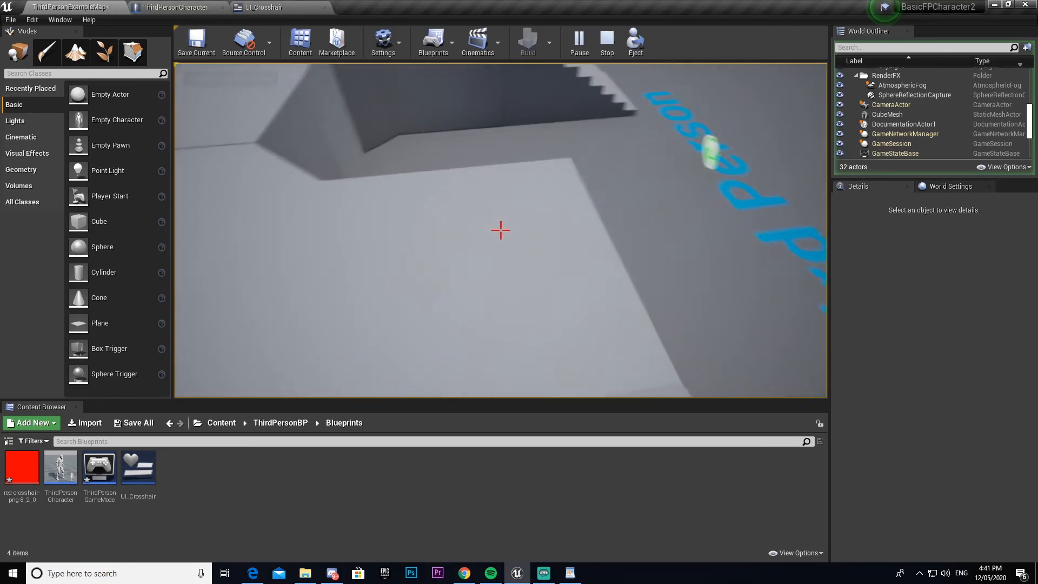
{"action": "key", "text": "w"}
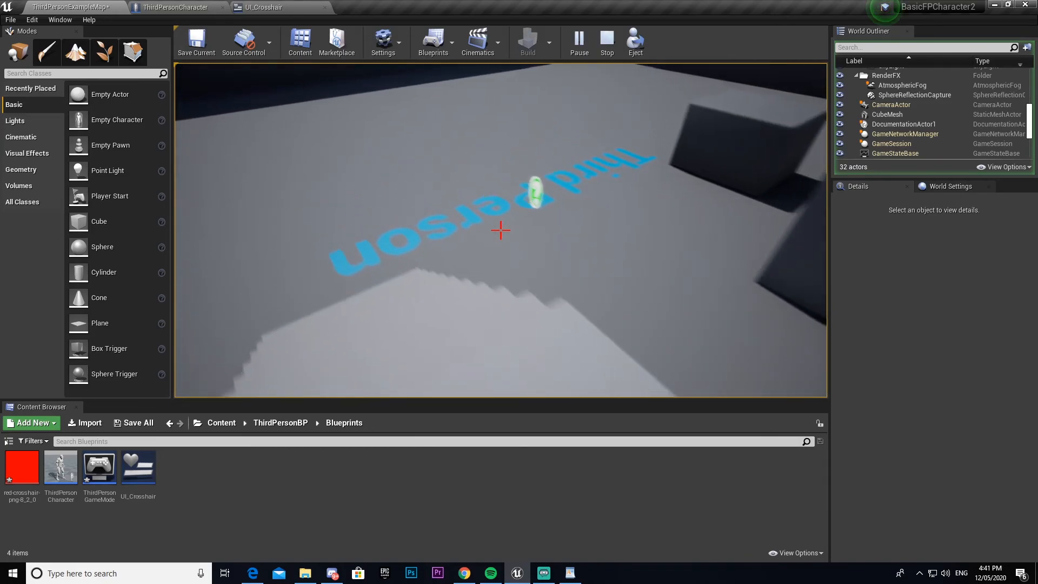
{"action": "key", "text": "w"}
{"action": "key", "text": "space"}
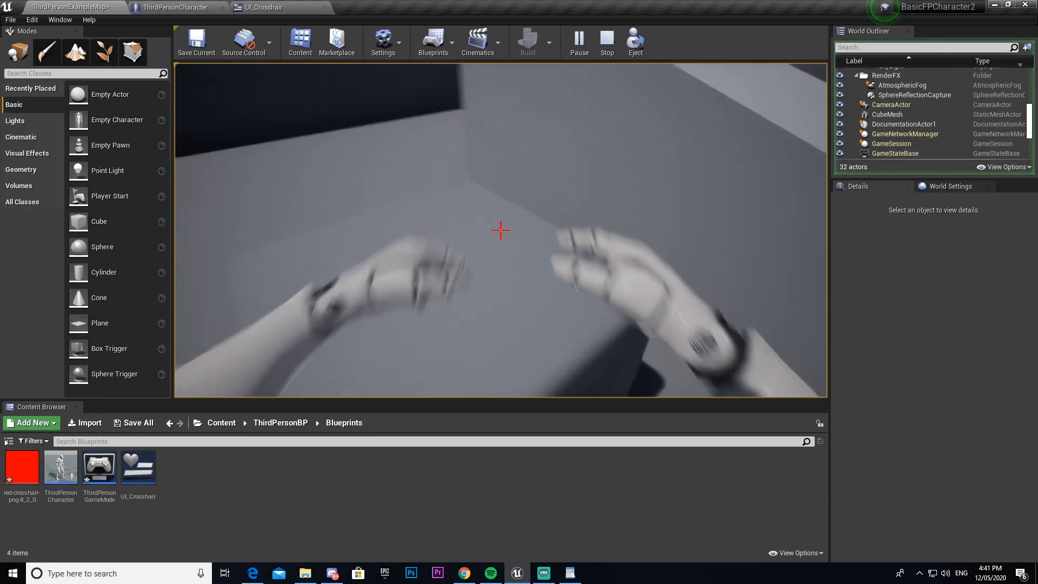
{"action": "key", "text": "w"}
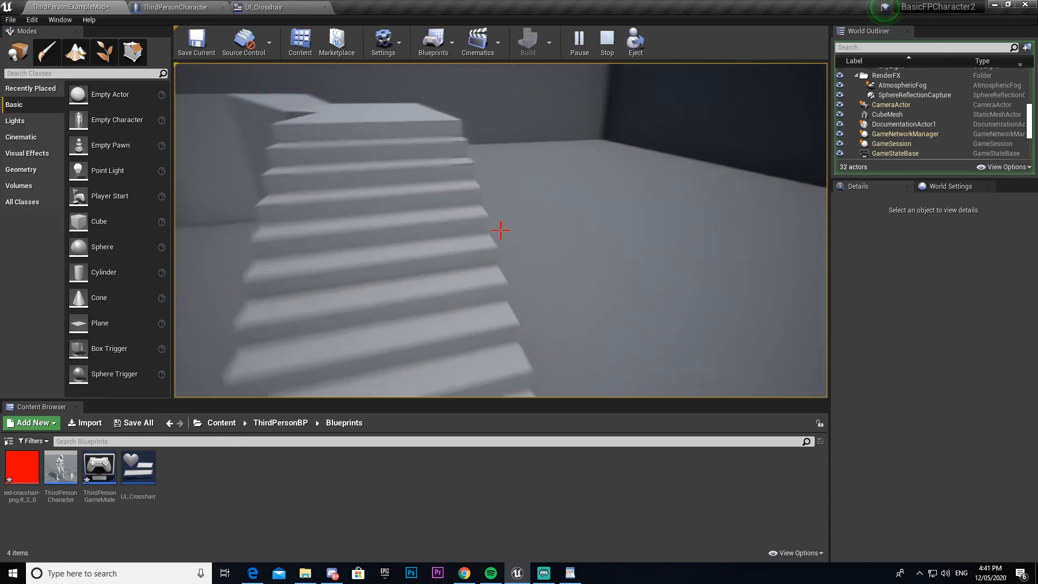
{"action": "key", "text": "w"}
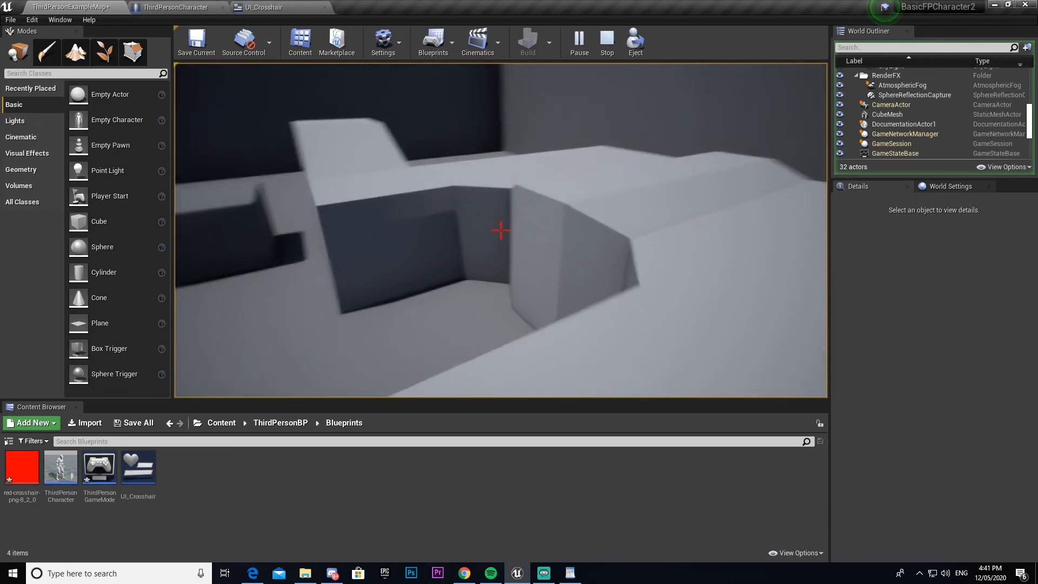
{"action": "key", "text": "w"}
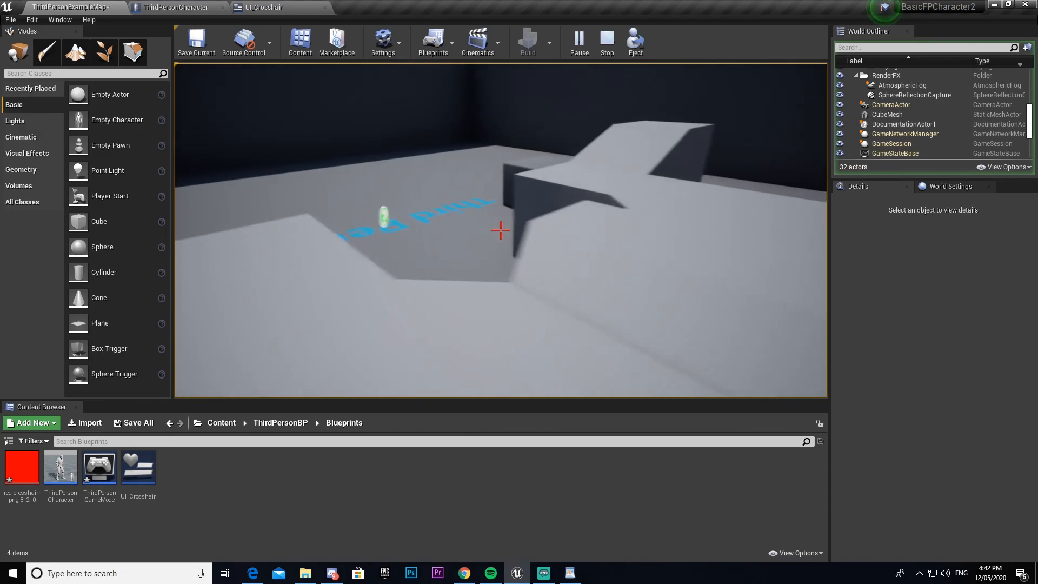
{"action": "key", "text": "w"}
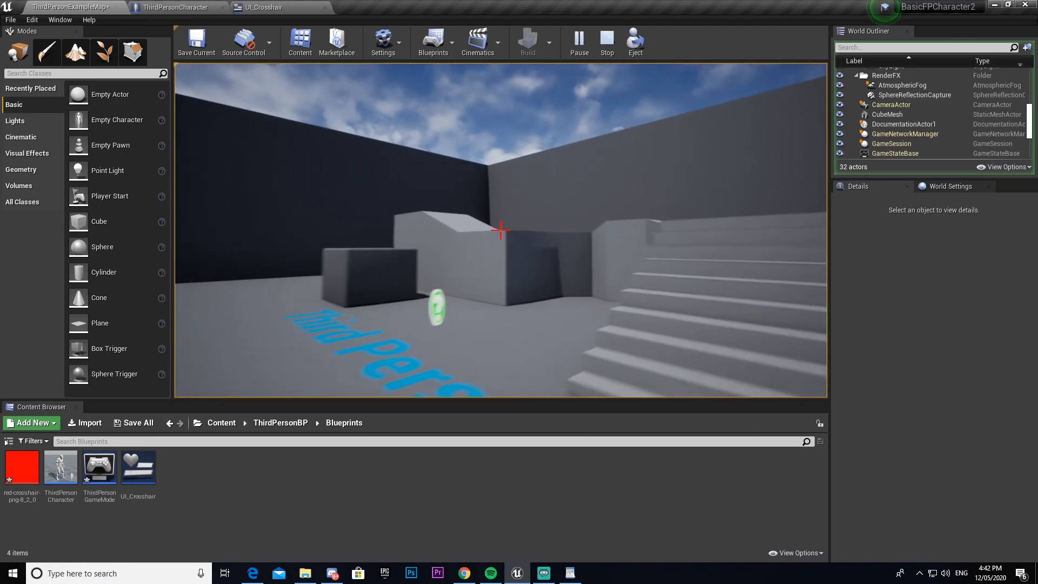
{"action": "key", "text": "w"}
{"action": "key", "text": "d"}
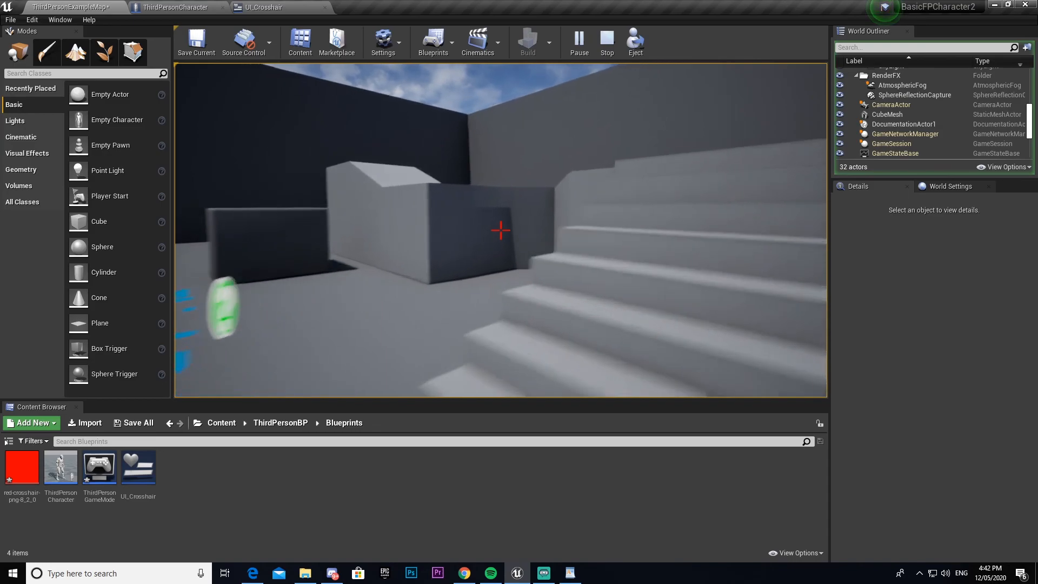
{"action": "key", "text": "d"}
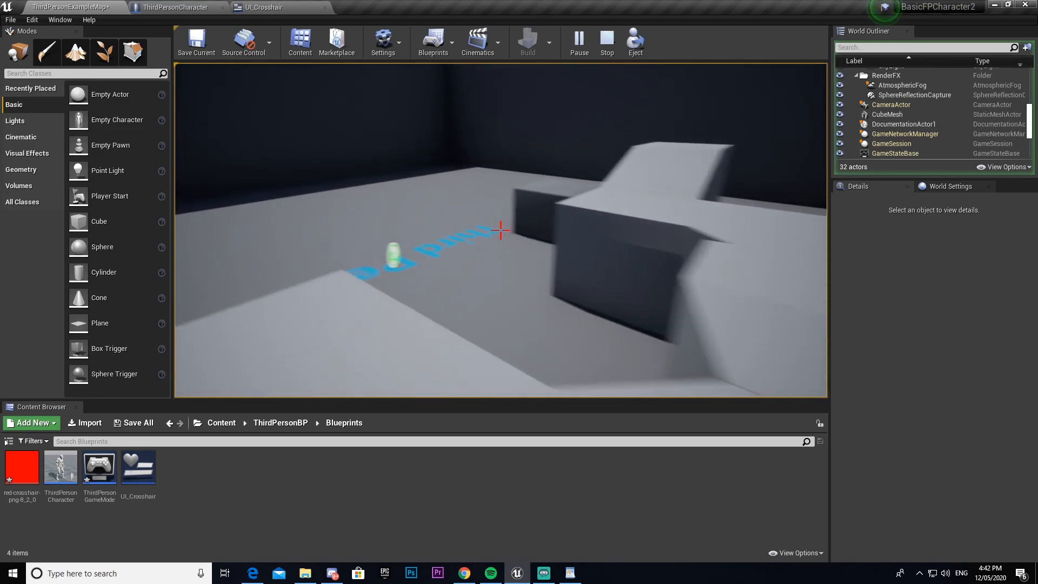
{"action": "key", "text": "w"}
{"action": "key", "text": "a"}
{"action": "key", "text": "w"}
{"action": "key", "text": "d"}
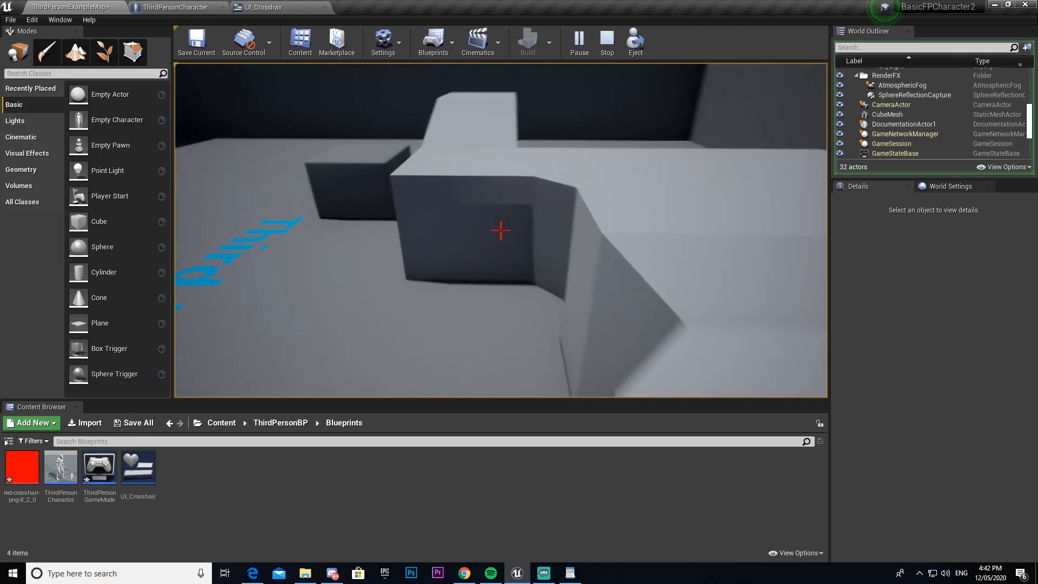
{"action": "key", "text": "w"}
{"action": "key", "text": "space"}
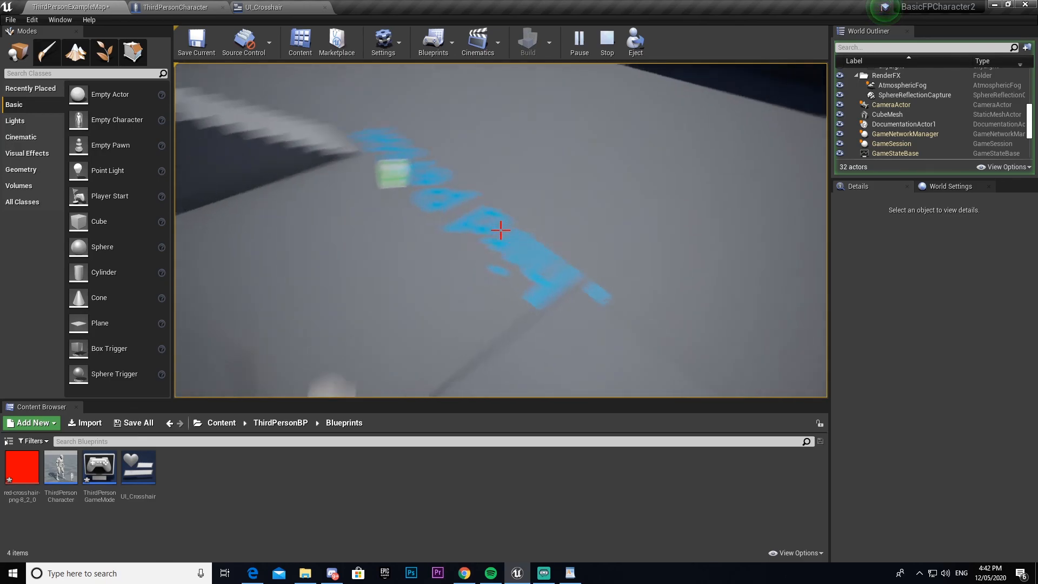
{"action": "key", "text": "w"}
{"action": "key", "text": "space"}
{"action": "key", "text": "space"}
{"action": "key", "text": "s"}
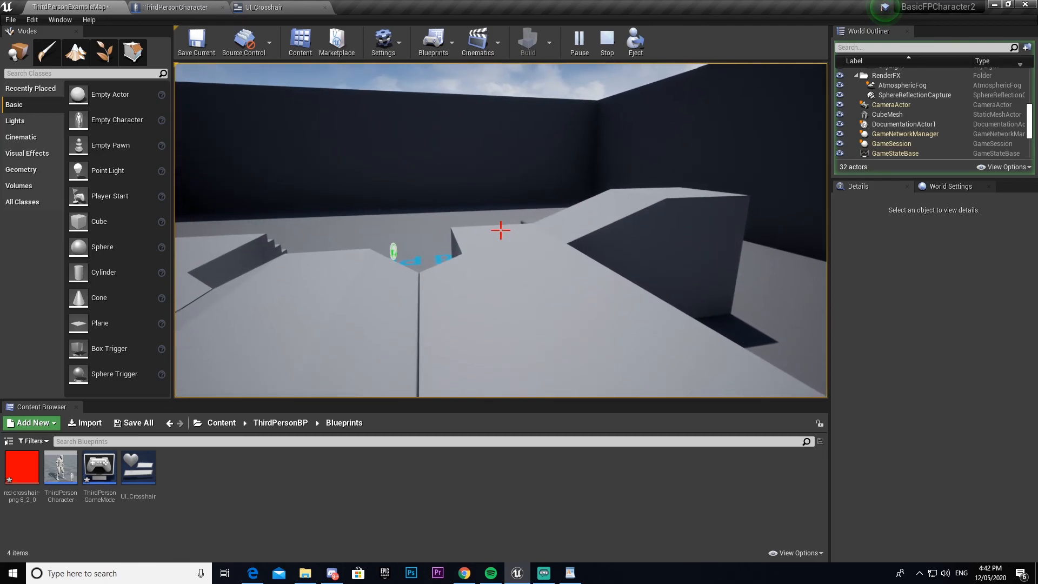